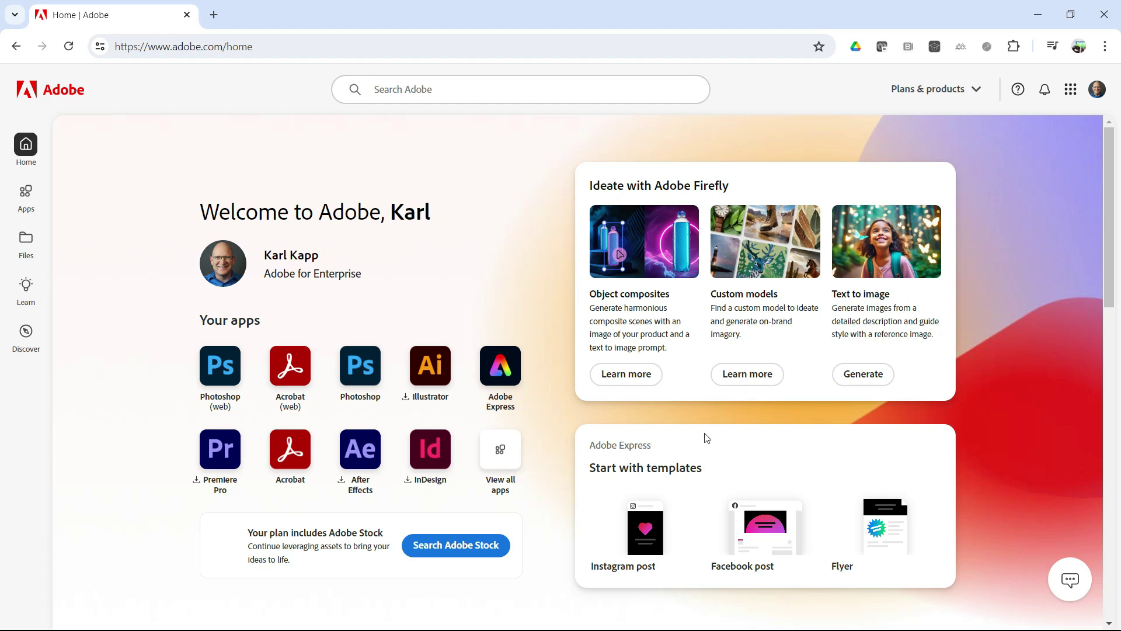
# Open the full list of desktop apps and launch the installed Aero (Beta) app
pyautogui.click(508, 465)
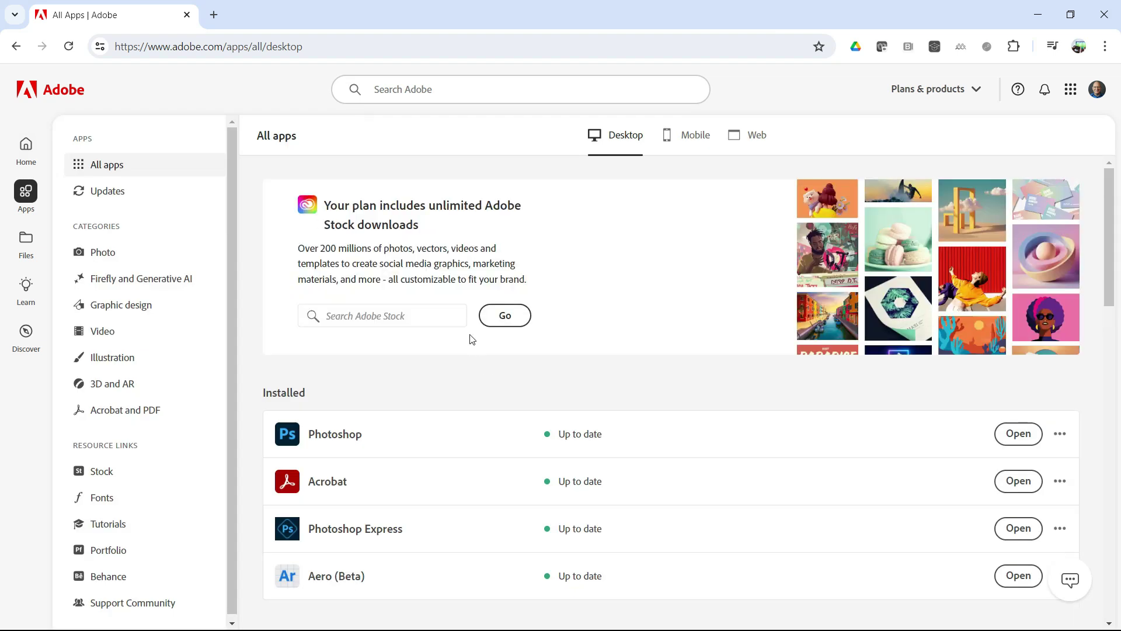
pyautogui.scroll(-8, 468, 335)
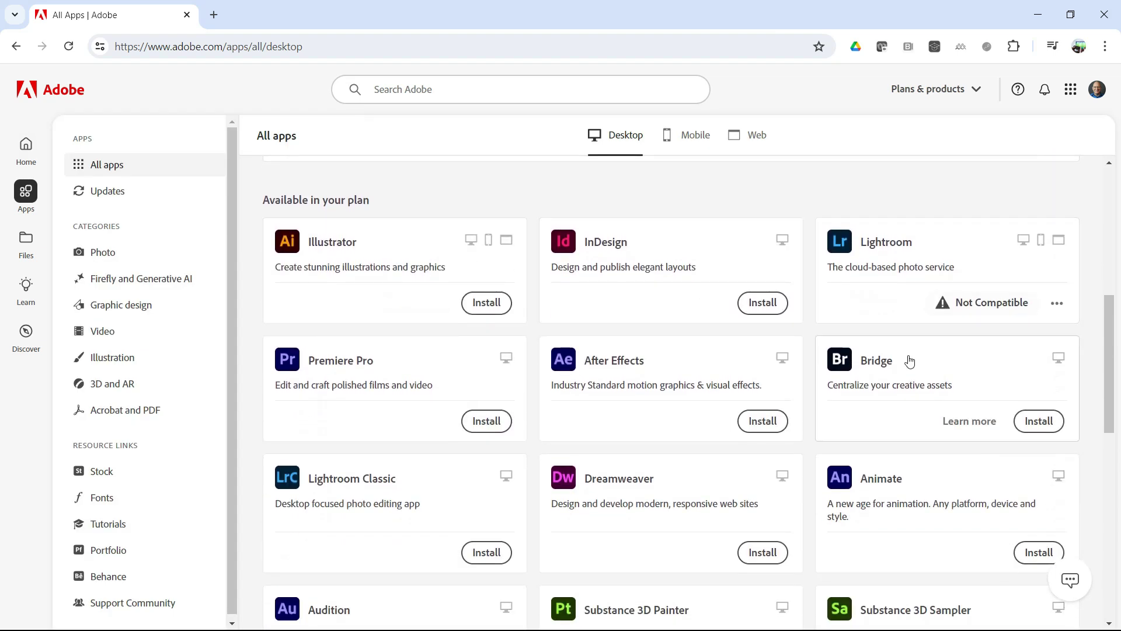
pyautogui.scroll(-7, 795, 445)
pyautogui.scroll(-4, 695, 420)
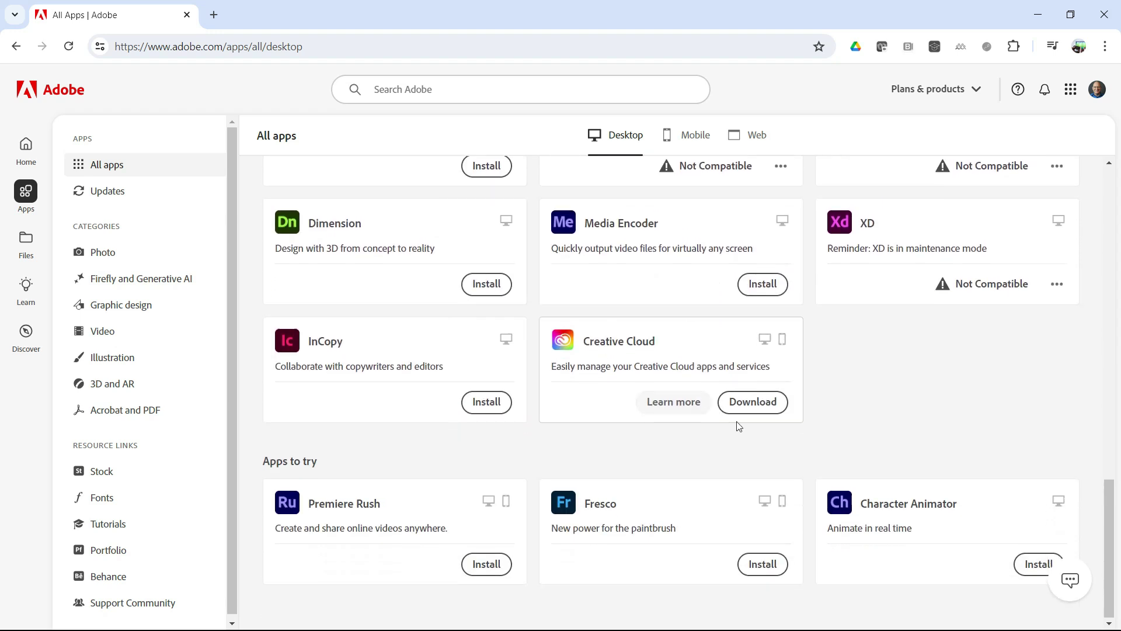
pyautogui.click(485, 400)
pyautogui.scroll(3, 477, 407)
pyautogui.scroll(15, 477, 407)
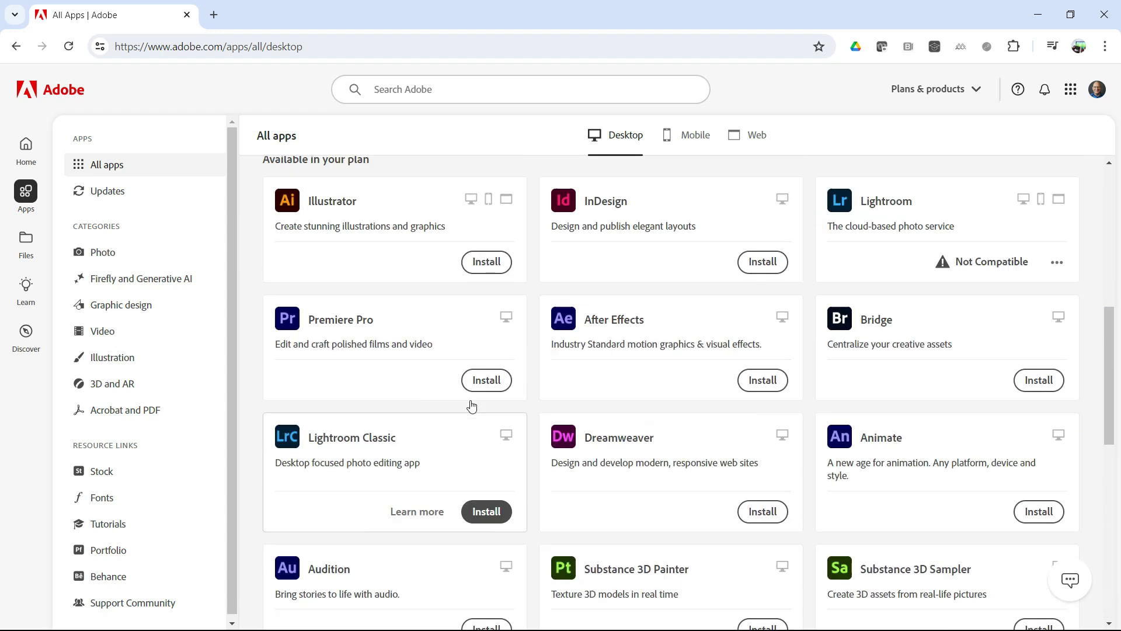
pyautogui.scroll(-3, 454, 400)
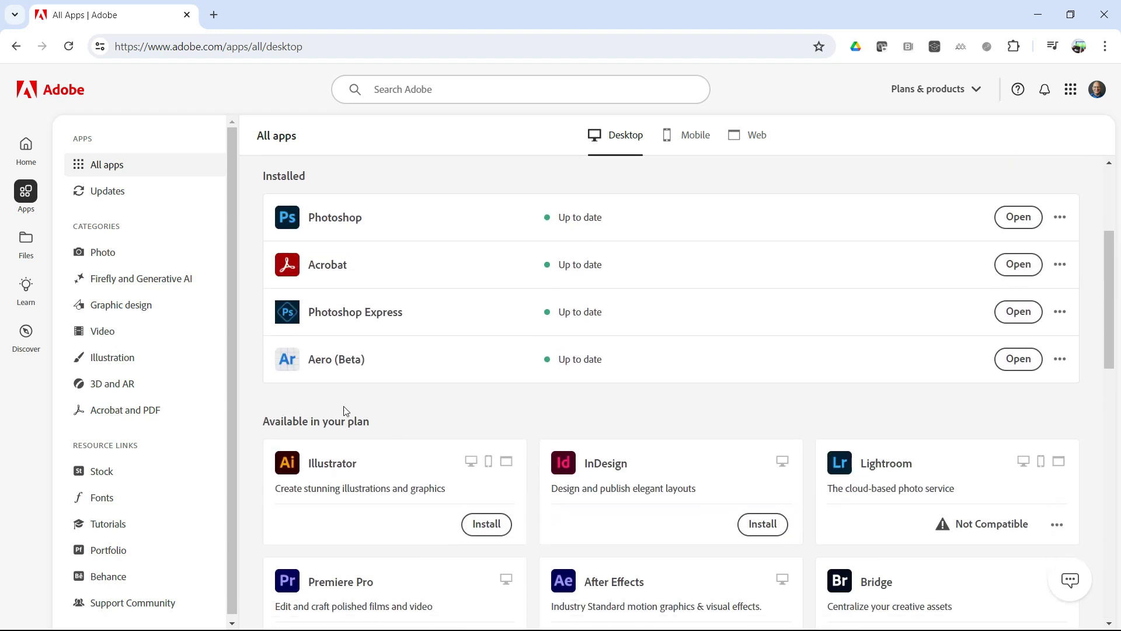
pyautogui.moveTo(290, 363)
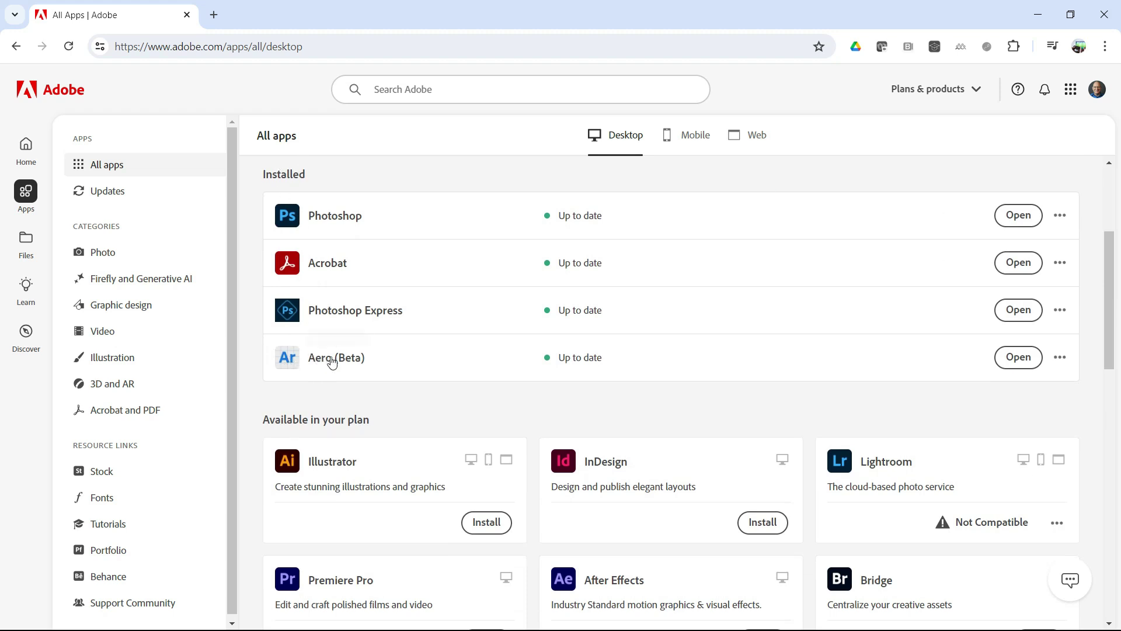
pyautogui.moveTo(331, 362)
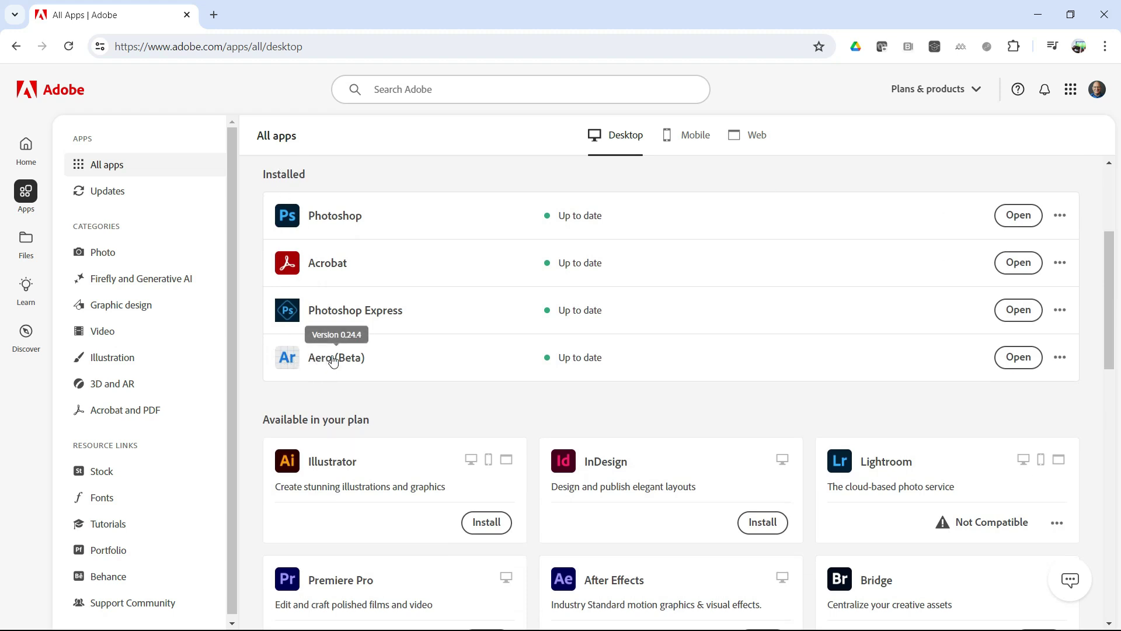
pyautogui.click(1014, 368)
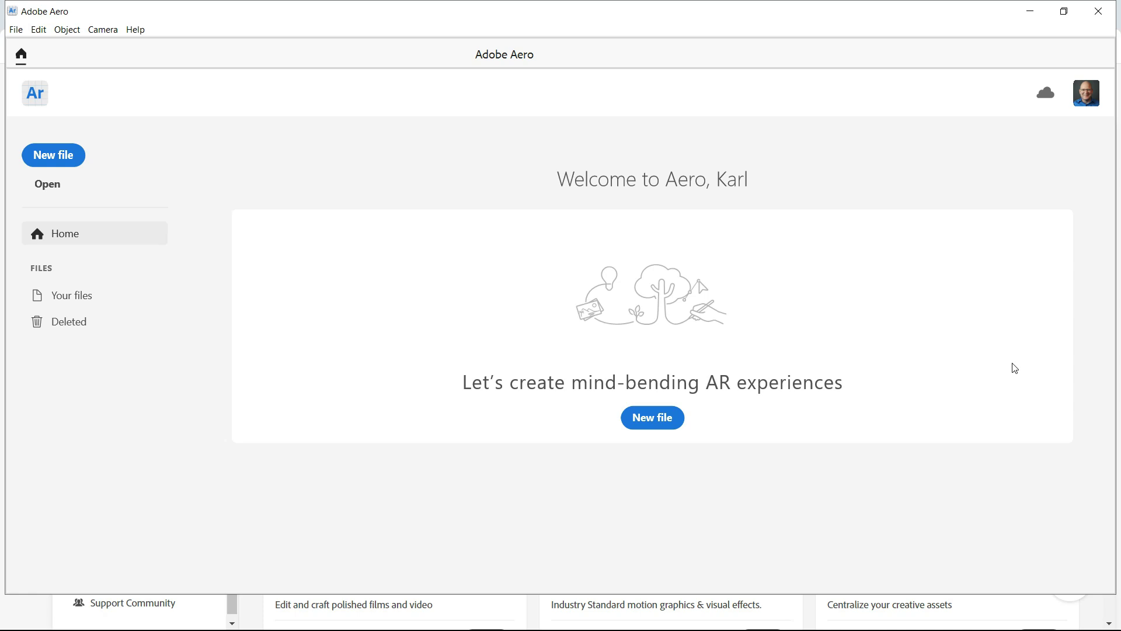
# Create a new project with the Surface anchor type, titled "AR Project for" plus the instructor's title and surname
pyautogui.click(653, 418)
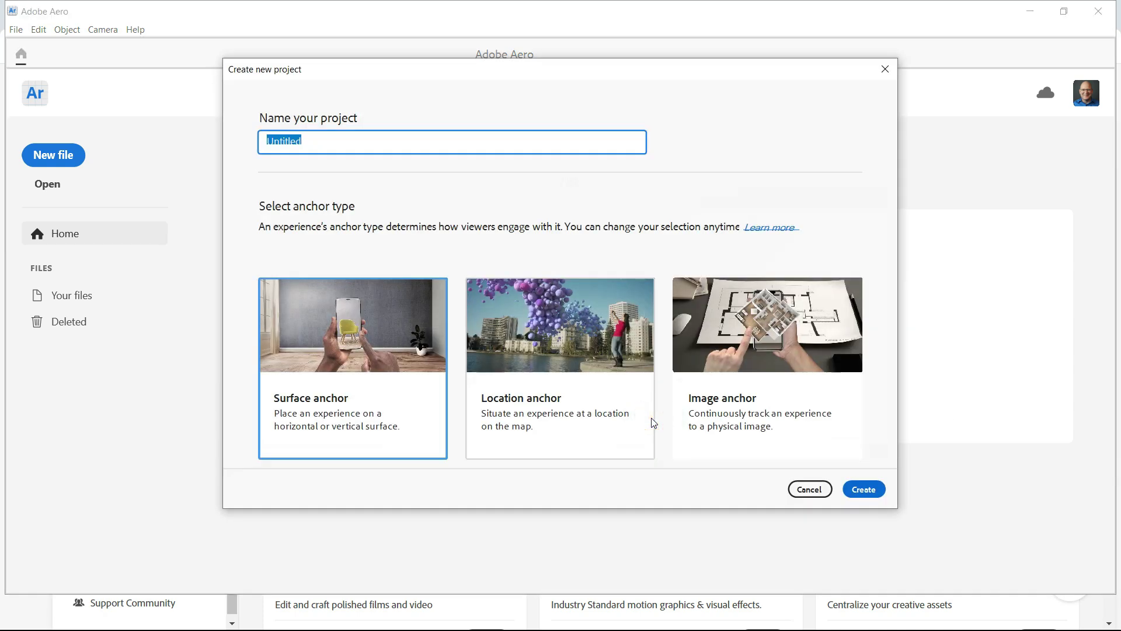
pyautogui.write('AR Project for Dr K')
pyautogui.write('app')
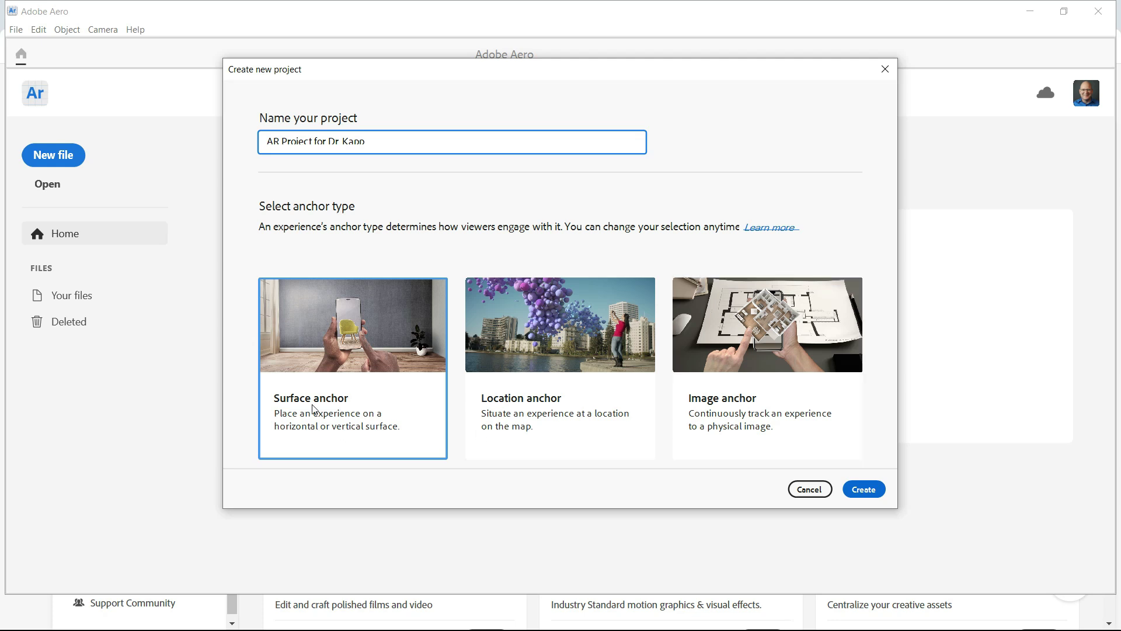
pyautogui.click(857, 492)
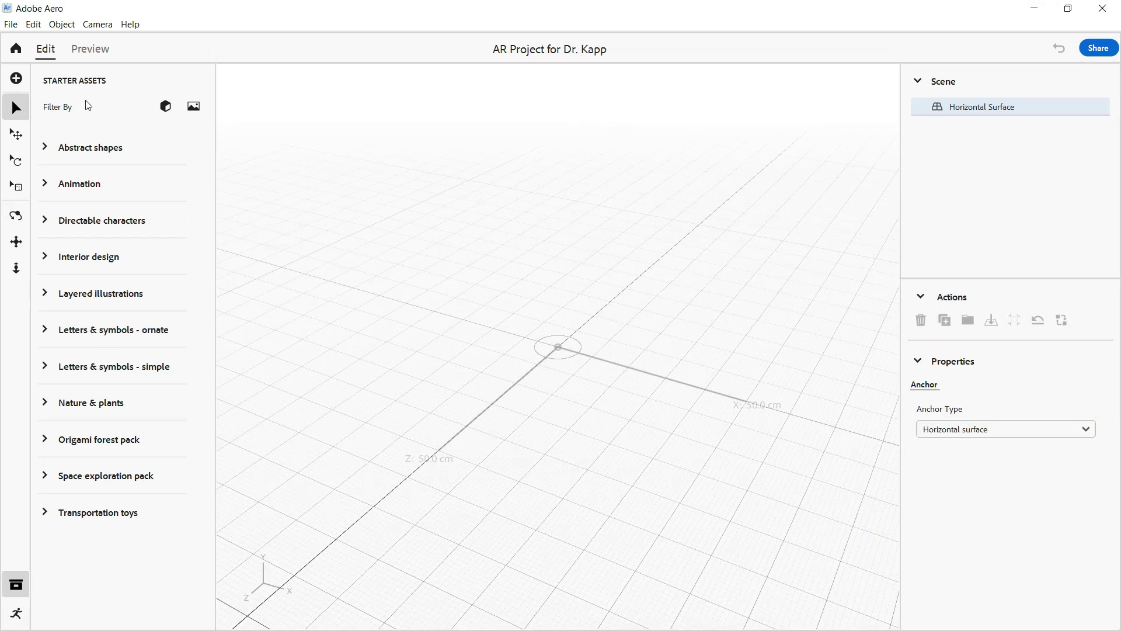
# Try dark mode in the general preferences and switch it back off
pyautogui.click(11, 24)
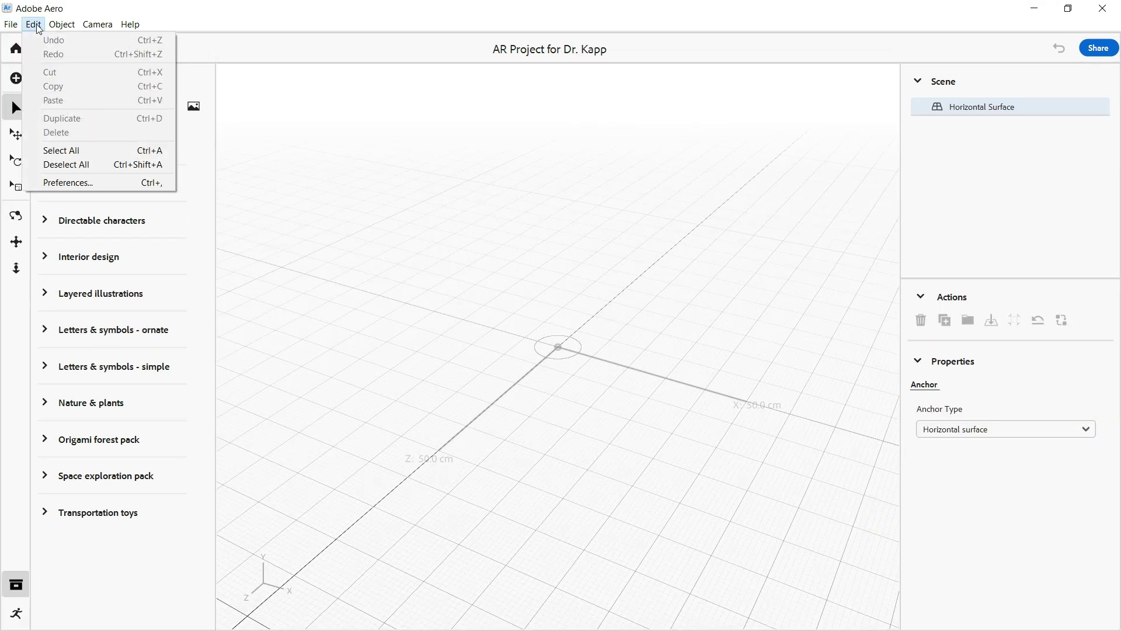
pyautogui.click(67, 185)
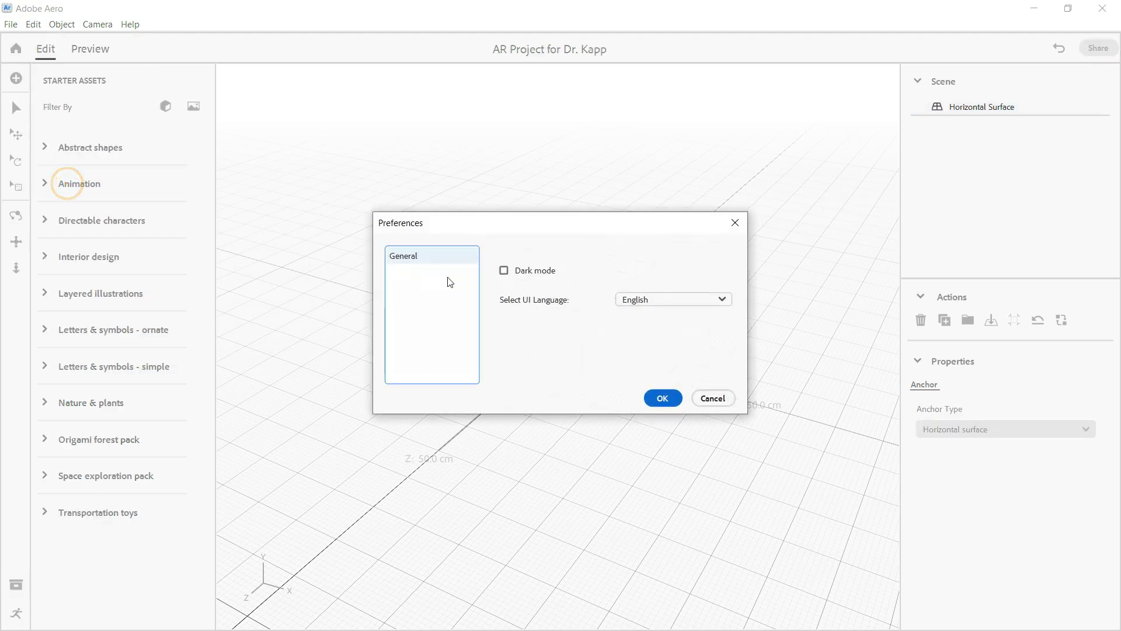
pyautogui.click(503, 270)
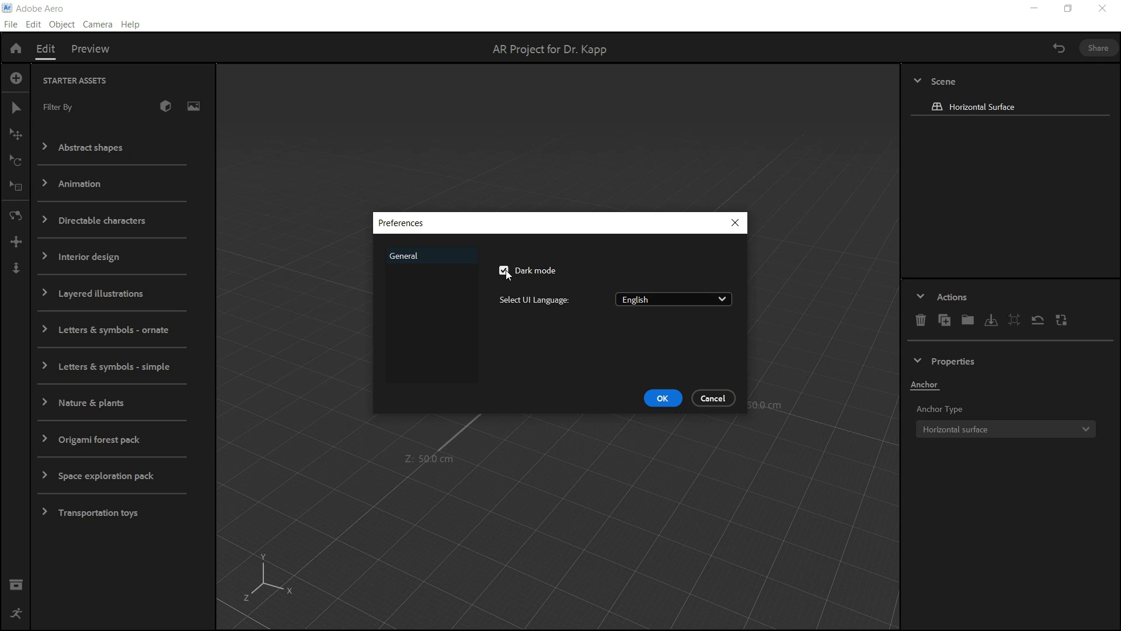
pyautogui.click(504, 271)
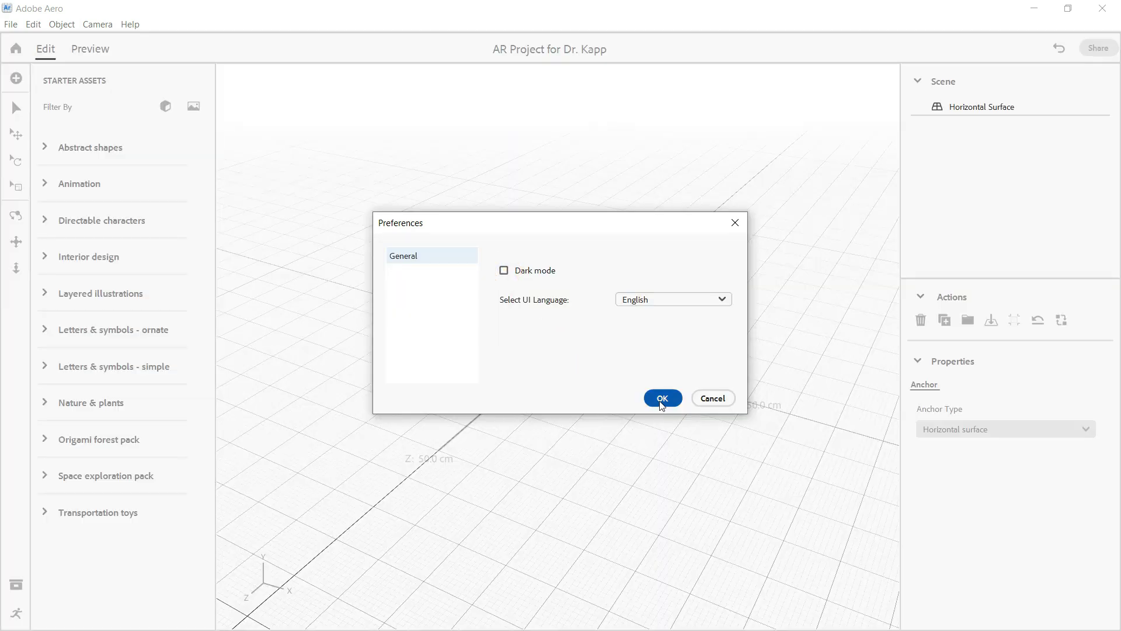
pyautogui.click(662, 400)
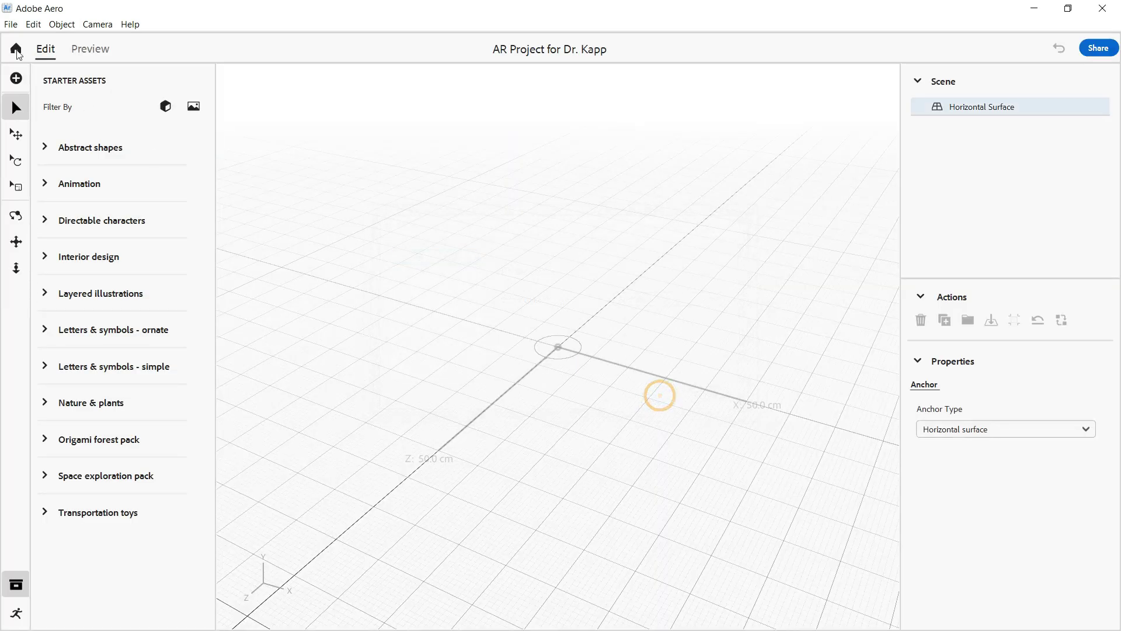
# Review the appearance and UI language options in the general preferences without changing them
pyautogui.click(33, 25)
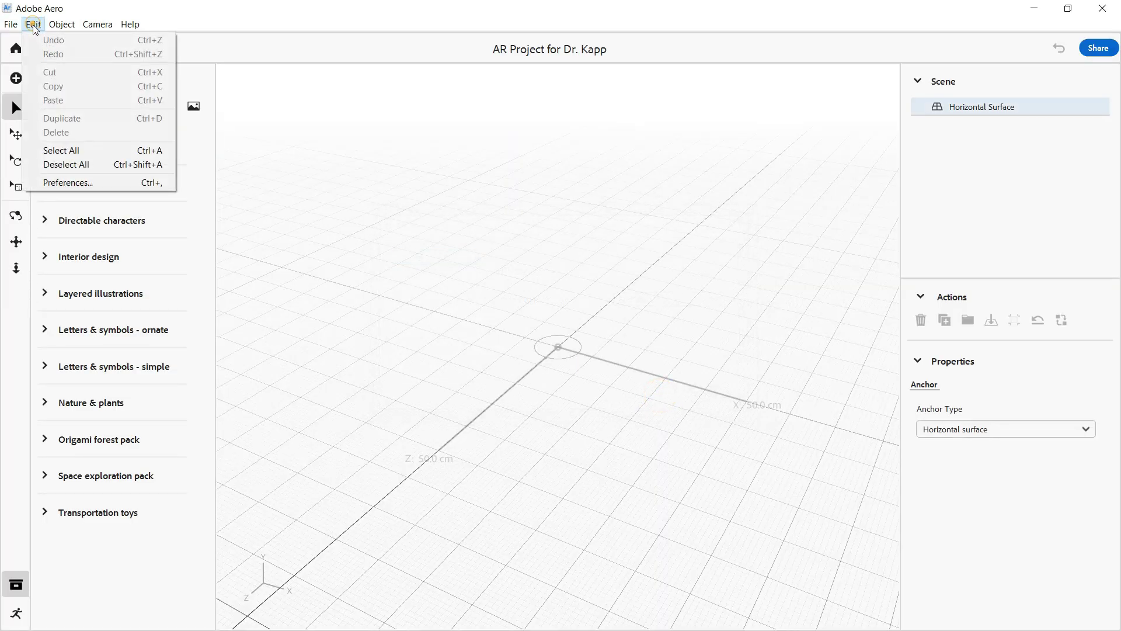
pyautogui.click(85, 181)
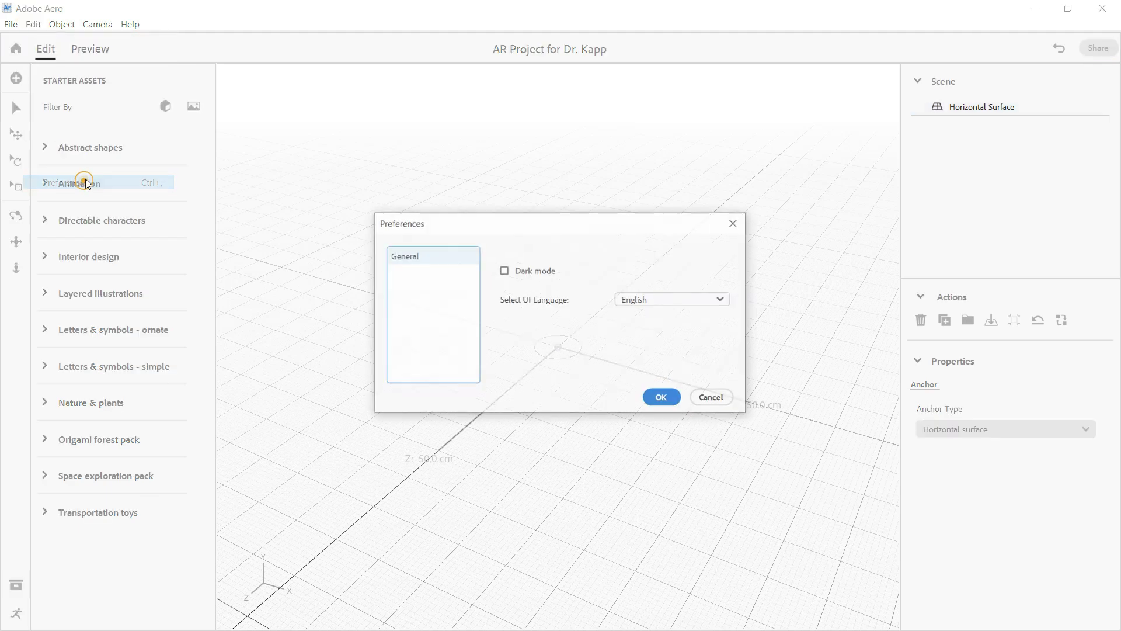
pyautogui.click(722, 402)
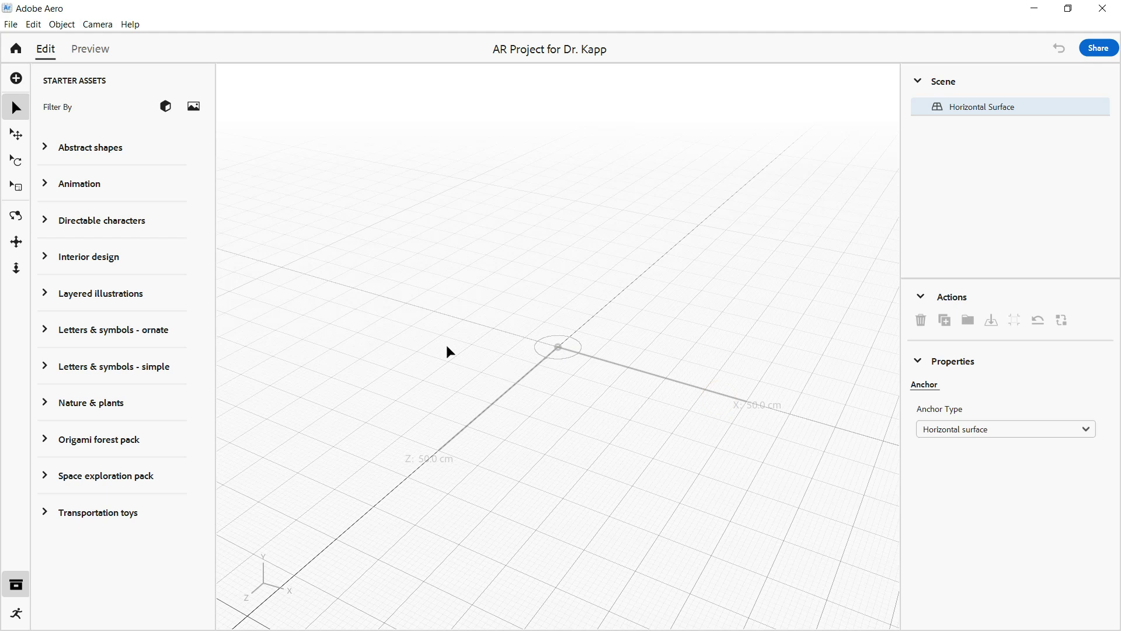
# Add a cone from the abstract shapes and move it to about X 2.27, Y 21.16, Z 1.15 cm
pyautogui.click(51, 147)
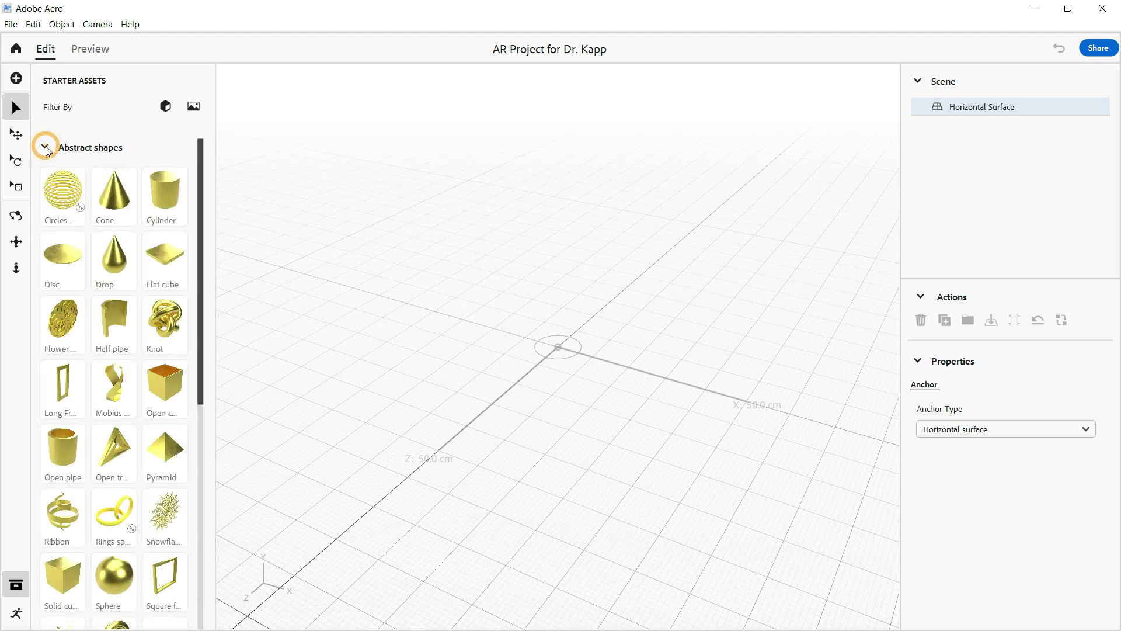
pyautogui.click(113, 198)
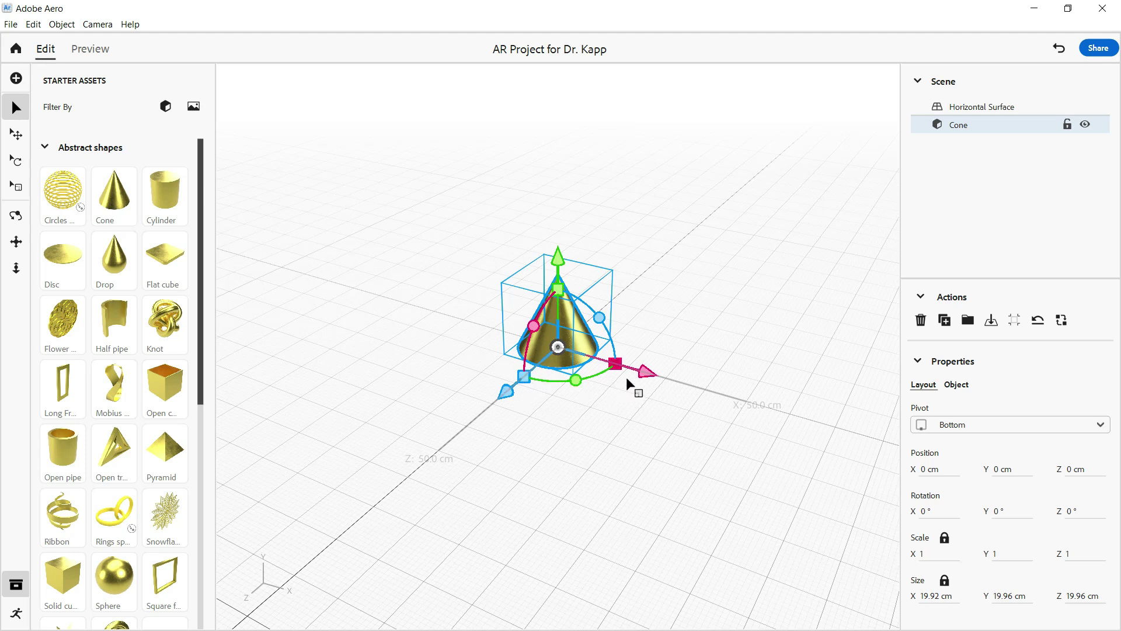
pyautogui.moveTo(514, 394)
pyautogui.mouseDown()
pyautogui.moveTo(311, 556)
pyautogui.moveTo(418, 453)
pyautogui.moveTo(602, 312)
pyautogui.moveTo(505, 399)
pyautogui.mouseUp()
pyautogui.moveTo(644, 376); pyautogui.dragTo(627, 415)
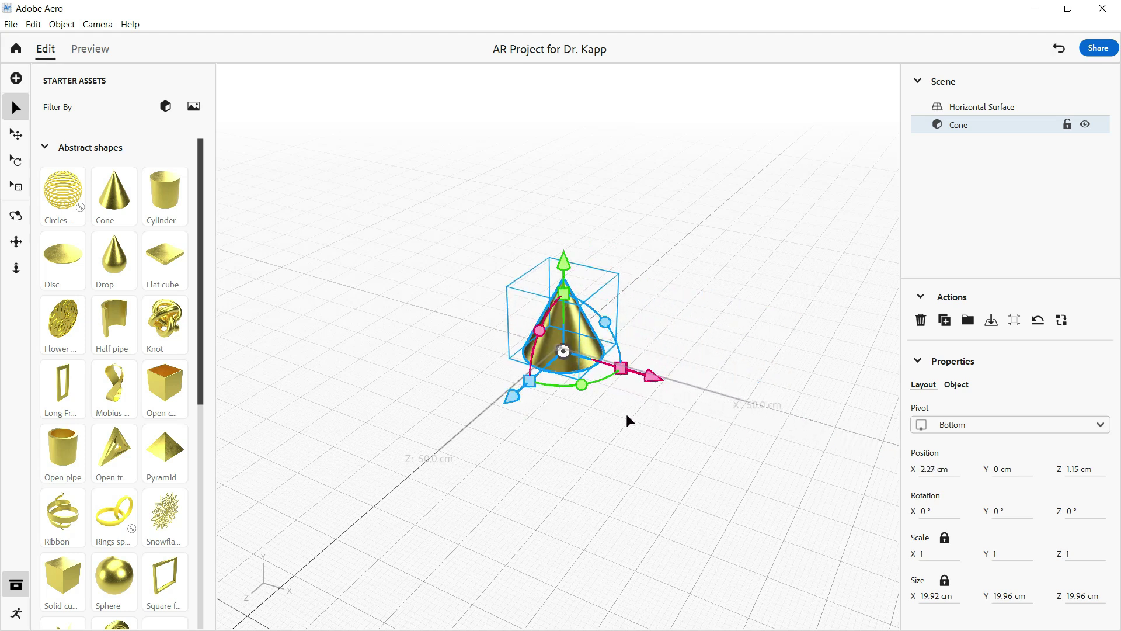
pyautogui.moveTo(564, 261); pyautogui.dragTo(564, 176)
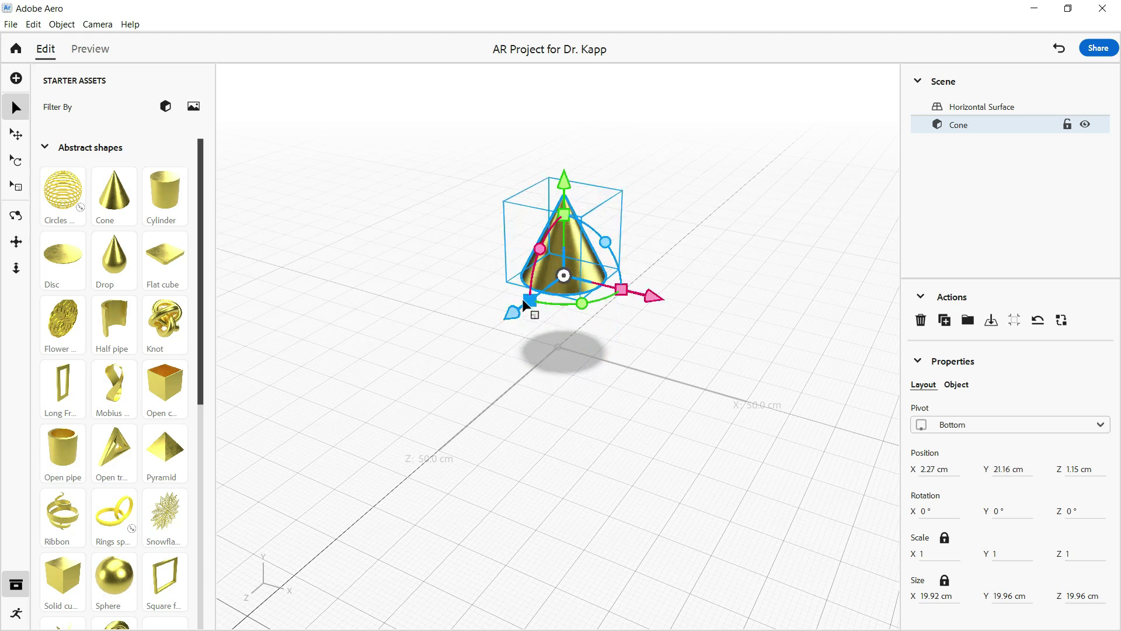
# Rotate the cone slightly around its X and Z axes to about 5.1° and 356.7°
pyautogui.moveTo(542, 247); pyautogui.dragTo(501, 228)
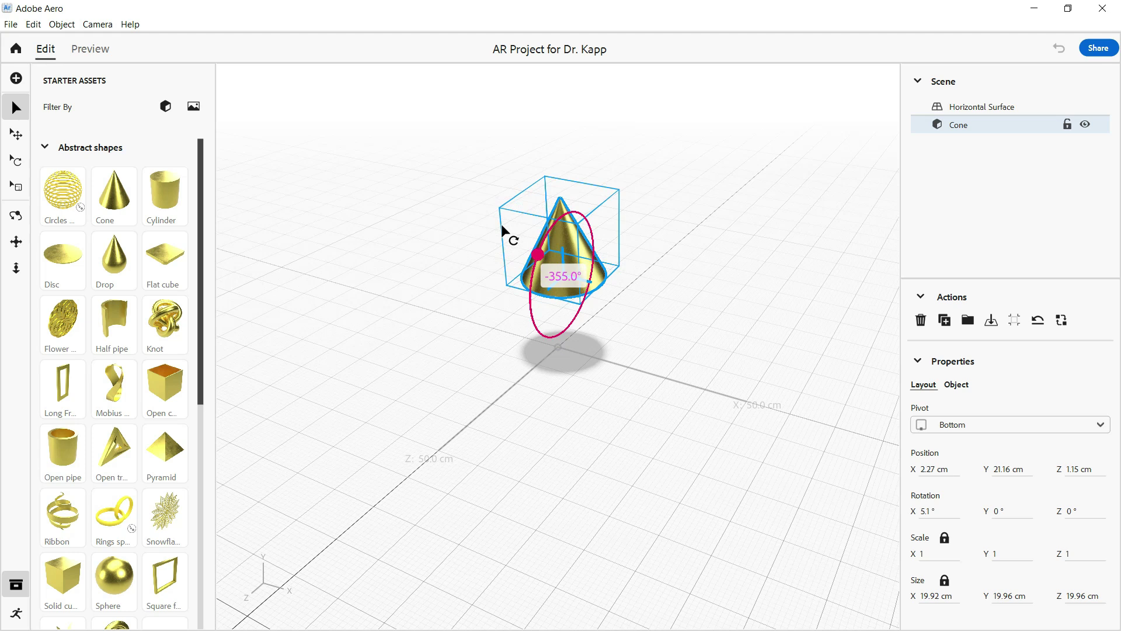
pyautogui.moveTo(501, 227); pyautogui.dragTo(502, 231)
pyautogui.moveTo(608, 251); pyautogui.dragTo(643, 221)
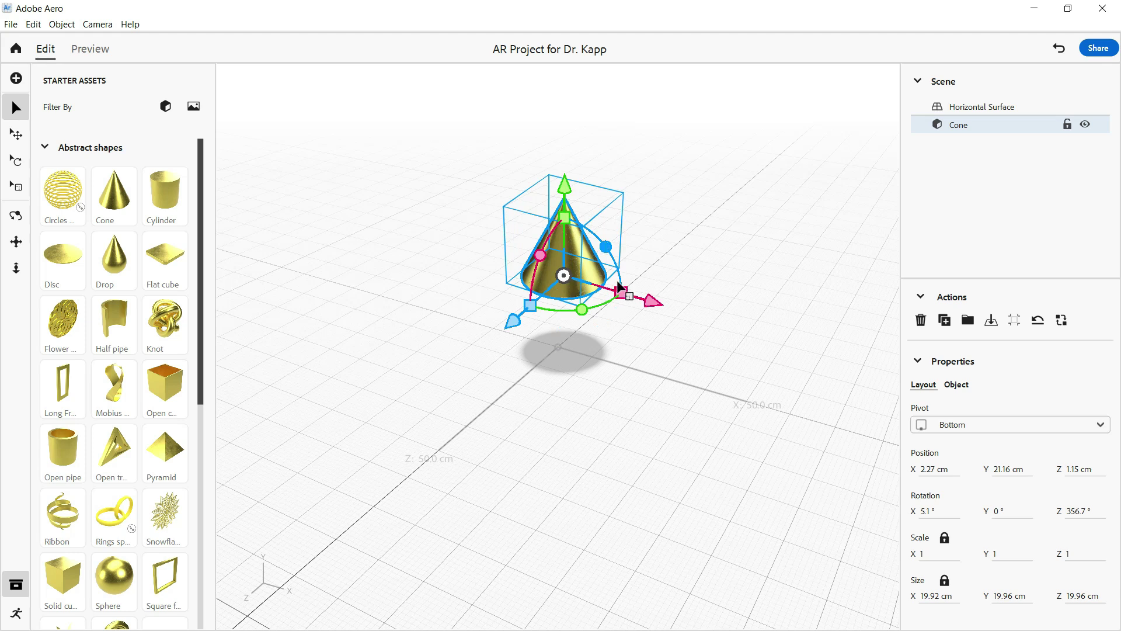
# Scale the cone up uniformly to about 1.7 on all axes
pyautogui.moveTo(622, 295); pyautogui.dragTo(622, 340)
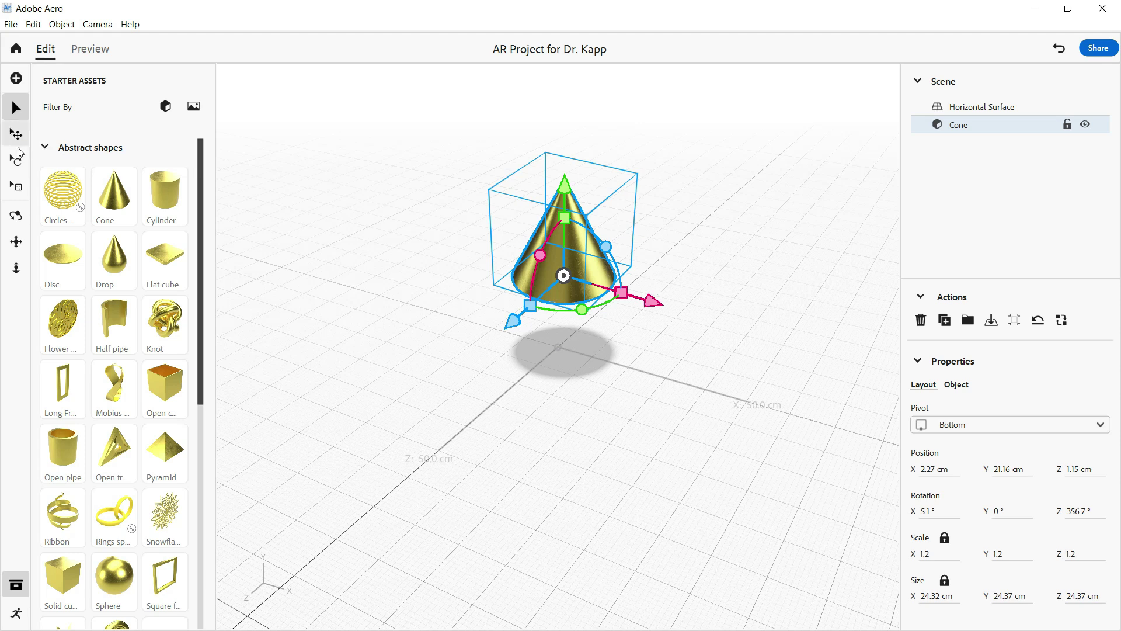
pyautogui.click(18, 188)
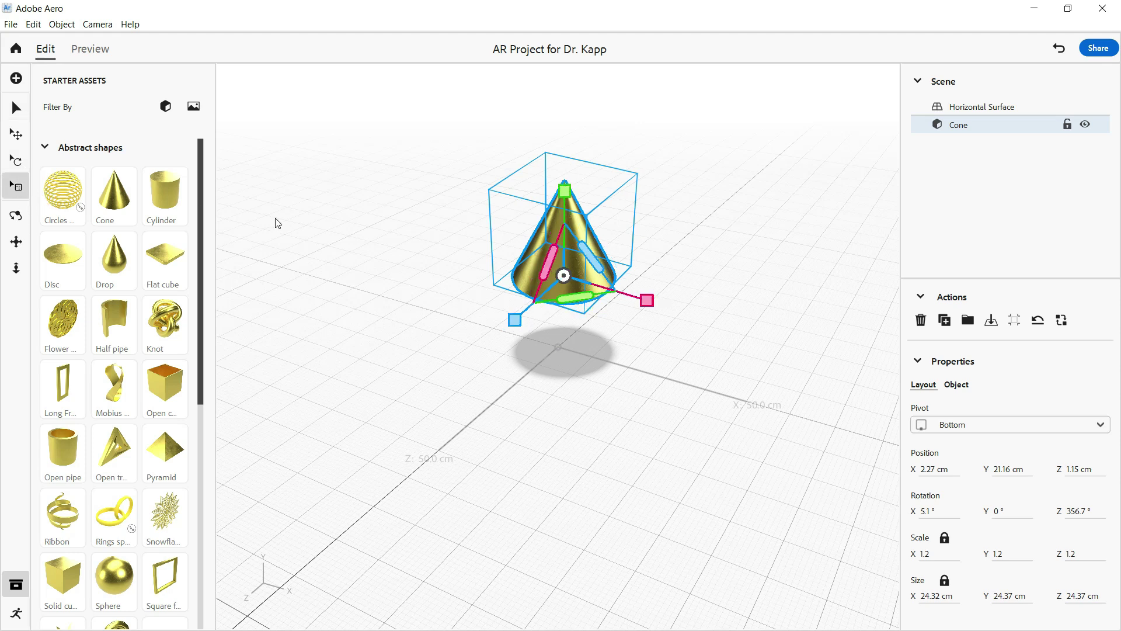
pyautogui.moveTo(647, 300); pyautogui.dragTo(671, 320)
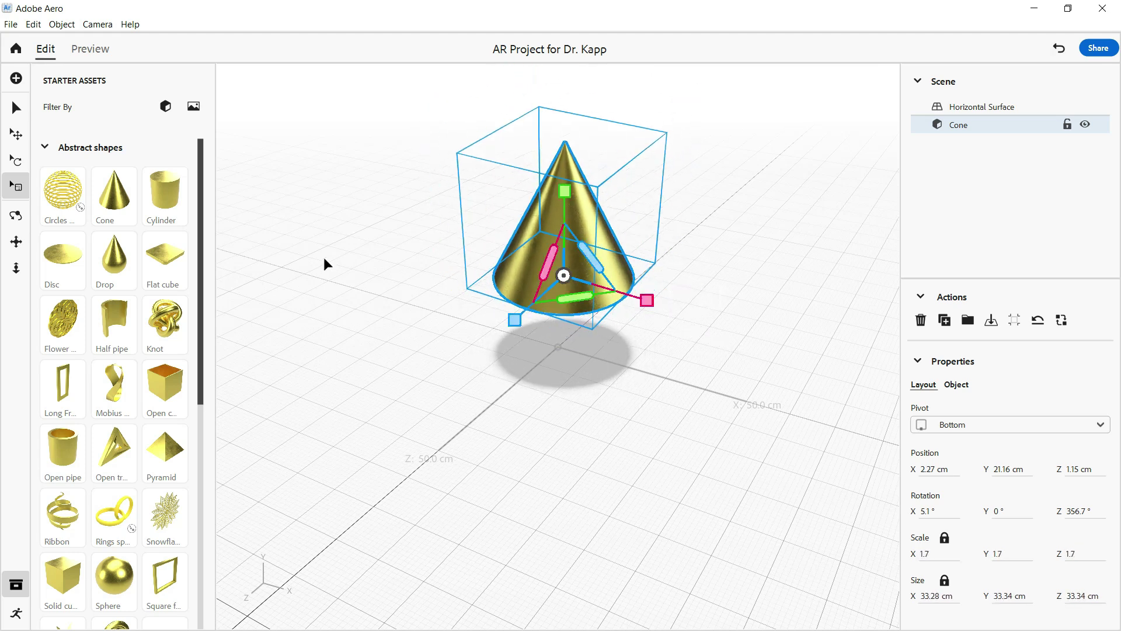
# Rotate the cone to about X 13.4°, Y 359.5°, Z 354.5° and move it to about X 10.23, Y 20.4, Z 1.04 cm
pyautogui.click(17, 161)
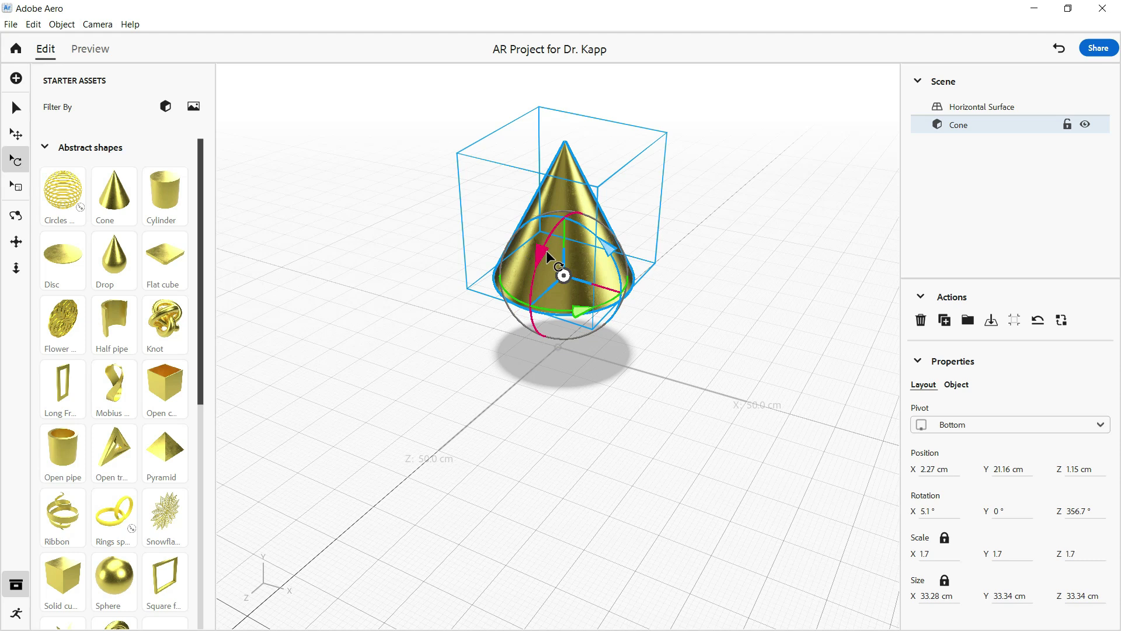
pyautogui.moveTo(540, 251); pyautogui.dragTo(581, 248)
pyautogui.click(16, 136)
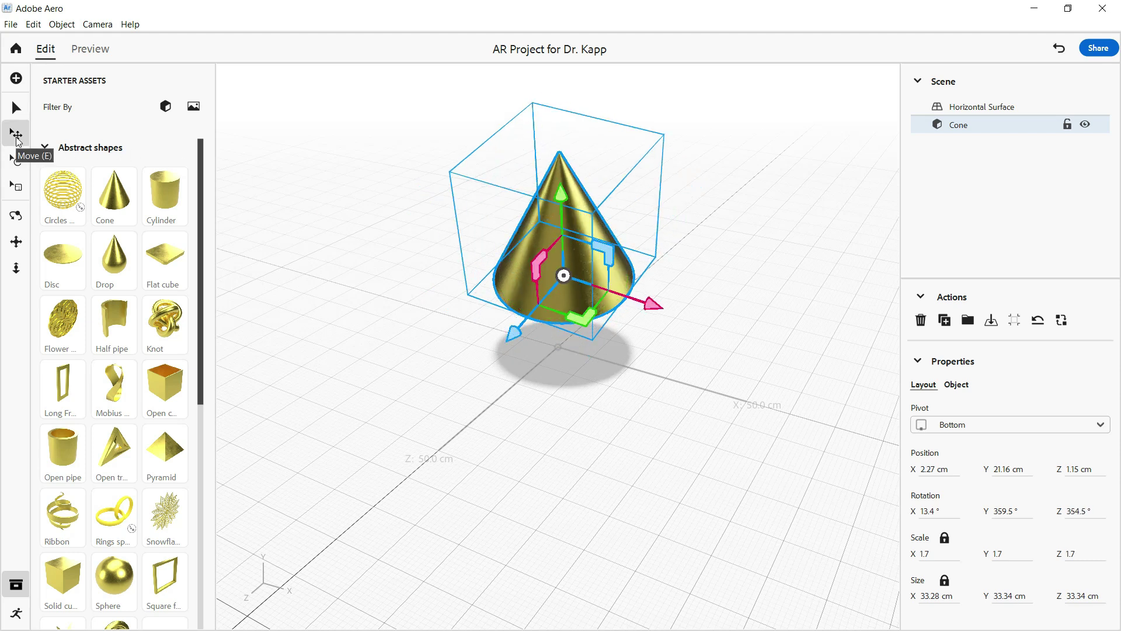
pyautogui.moveTo(654, 304); pyautogui.dragTo(673, 325)
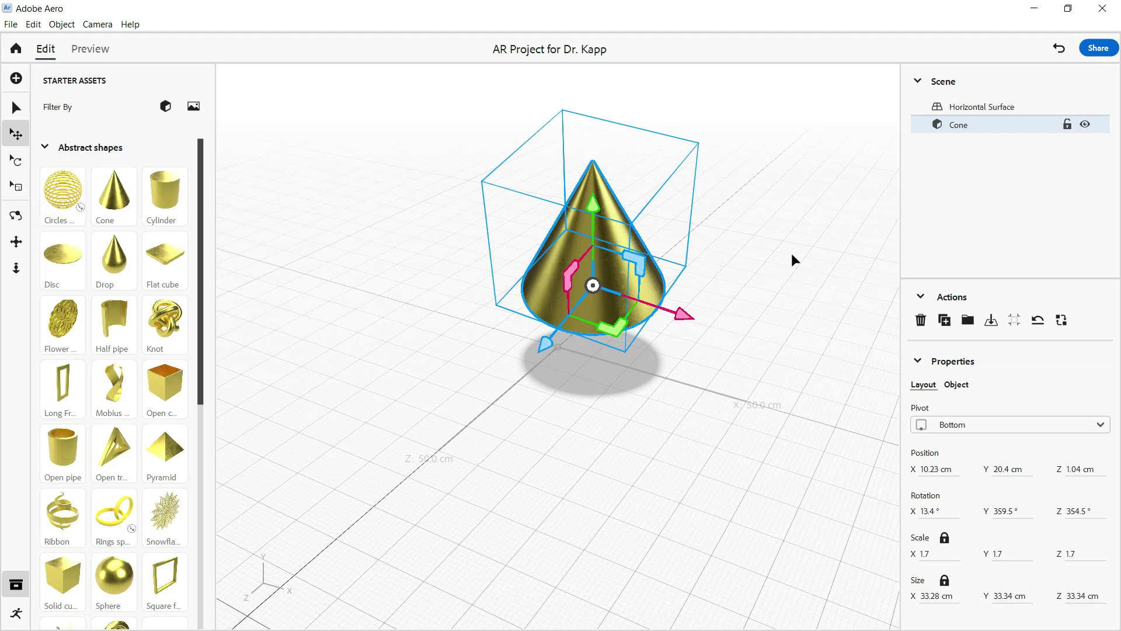
pyautogui.click(45, 148)
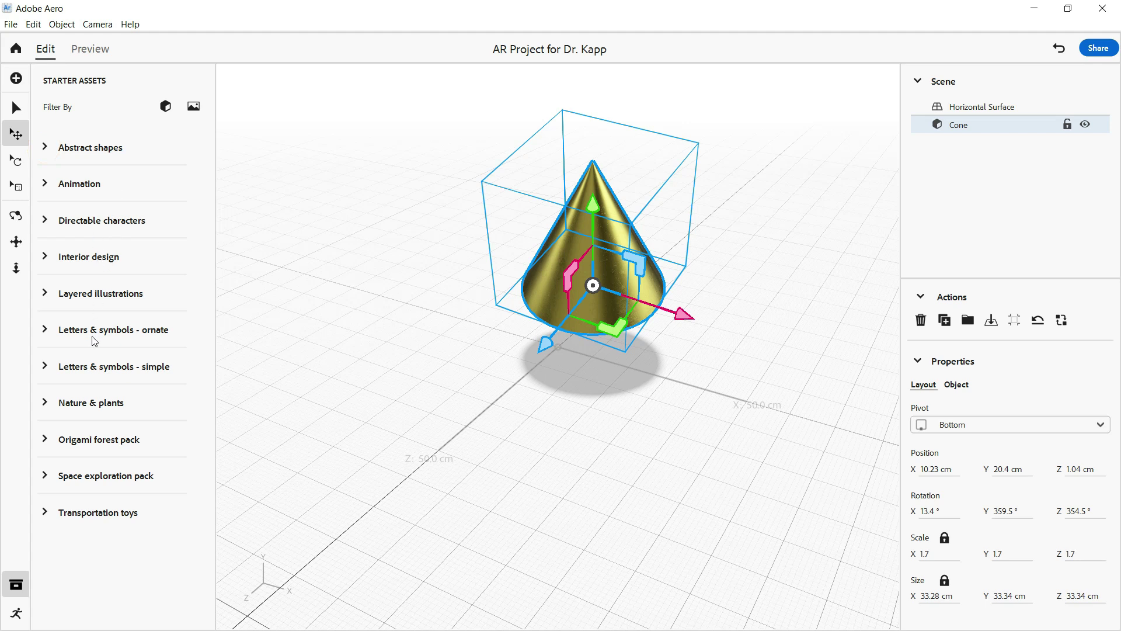
# Examine the cone from a lower camera angle by orbiting, panning and zooming the view
pyautogui.click(16, 218)
pyautogui.moveTo(411, 154); pyautogui.dragTo(430, 105)
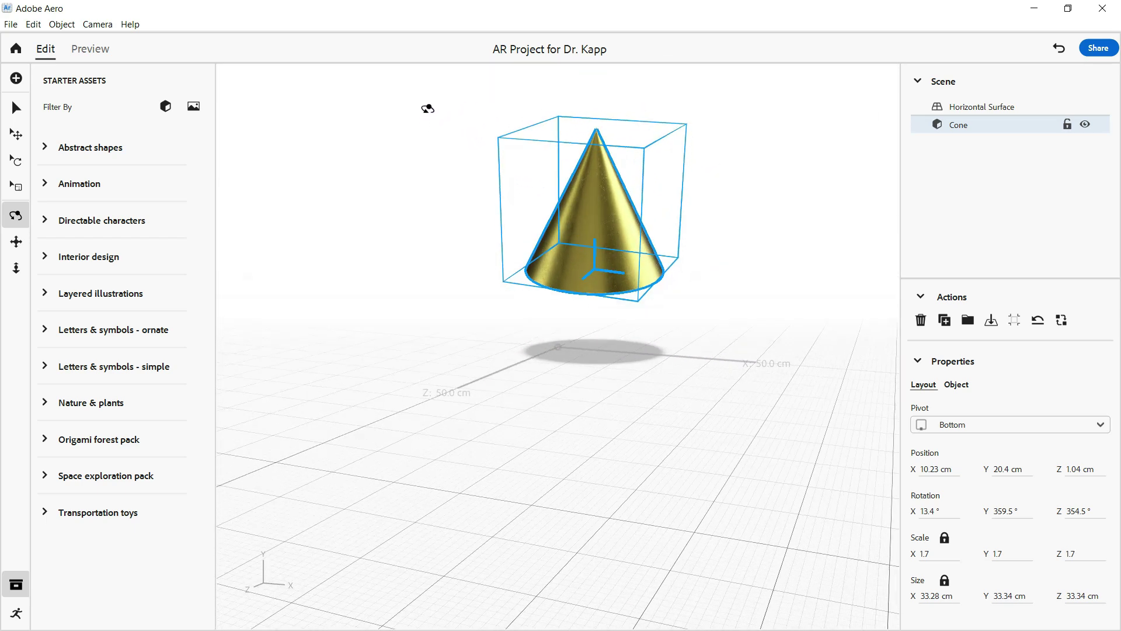
pyautogui.click(16, 241)
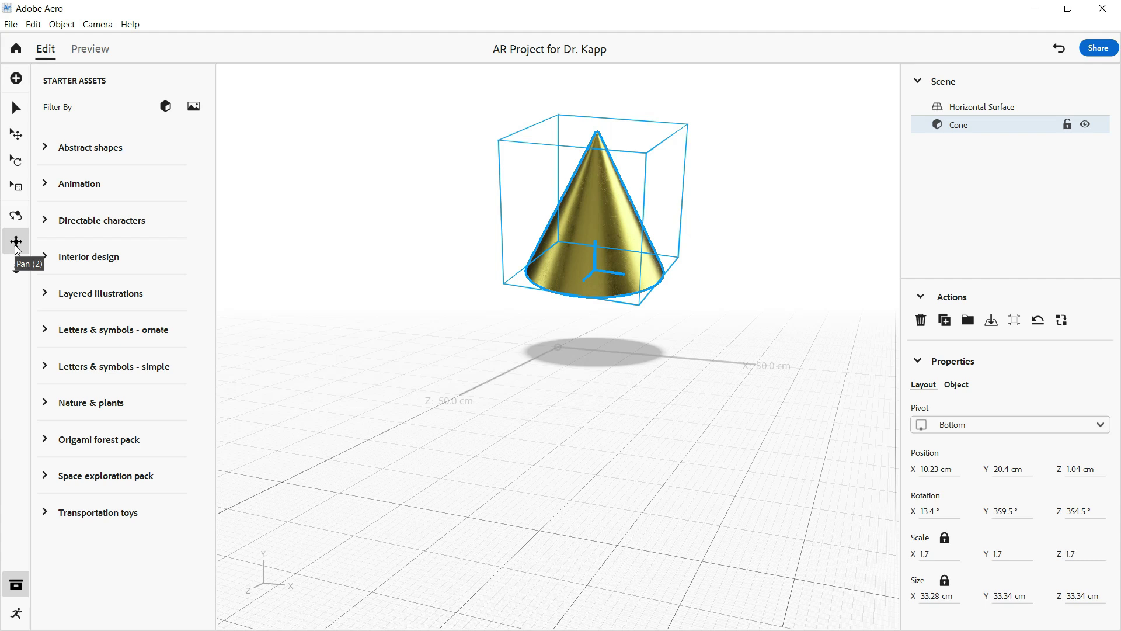
pyautogui.moveTo(473, 238); pyautogui.dragTo(403, 335)
pyautogui.scroll(-1, 573, 346)
pyautogui.scroll(3, 573, 347)
pyautogui.scroll(4, 573, 347)
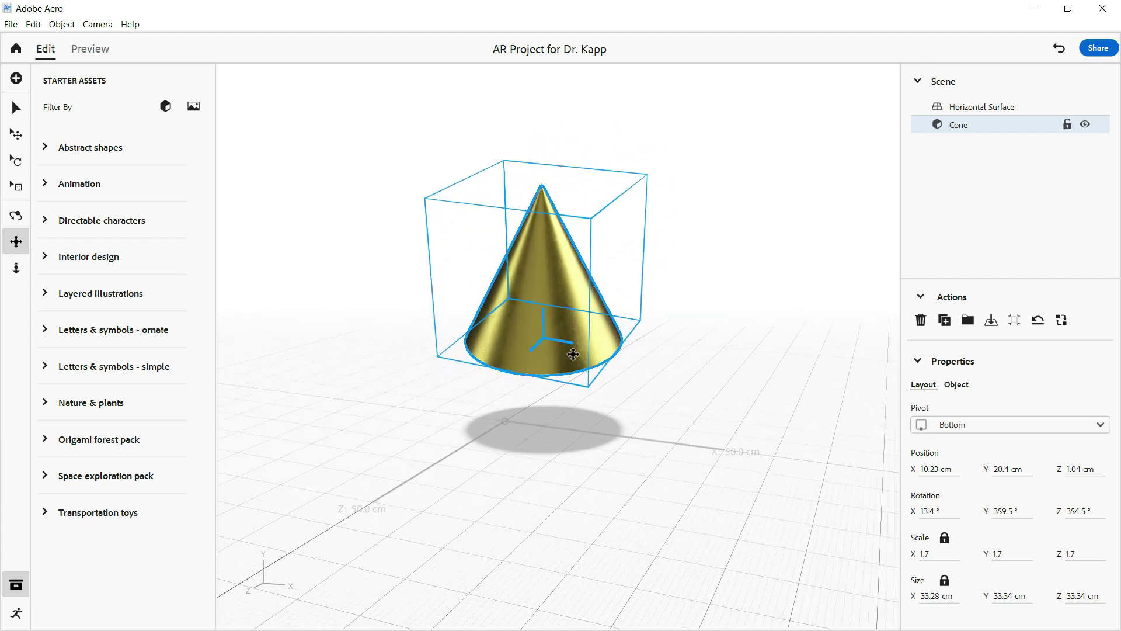
# Examine the cone from different distances and framings by dollying, zooming and panning the camera
pyautogui.scroll(-2, 574, 354)
pyautogui.scroll(-1, 576, 352)
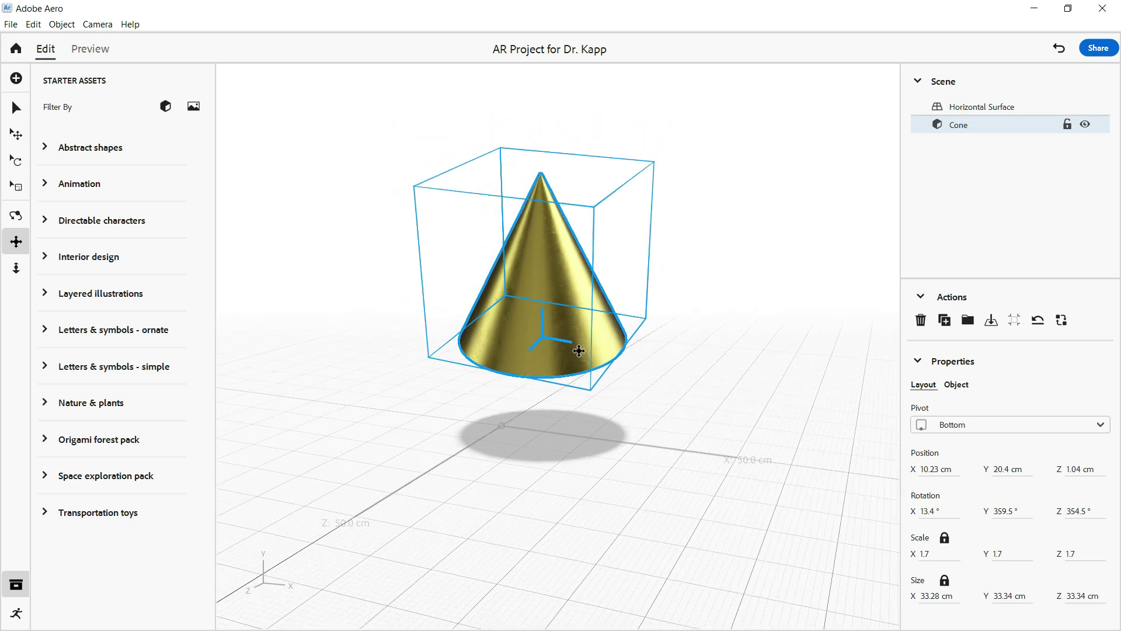
pyautogui.scroll(-2, 571, 350)
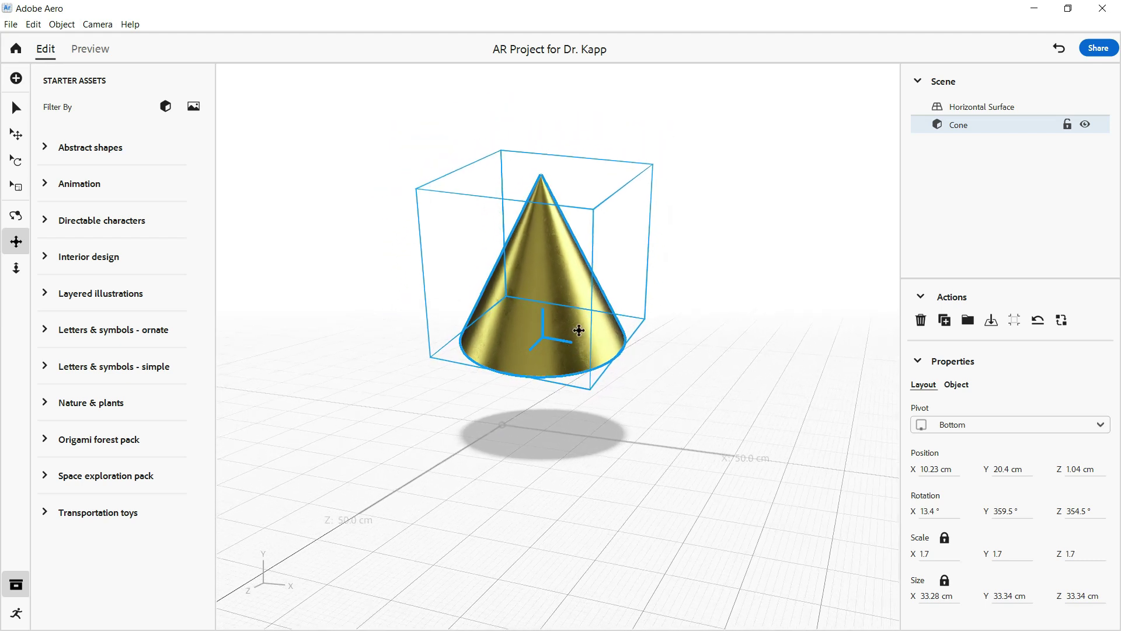
pyautogui.click(17, 270)
pyautogui.moveTo(446, 251); pyautogui.dragTo(483, 294)
pyautogui.click(16, 241)
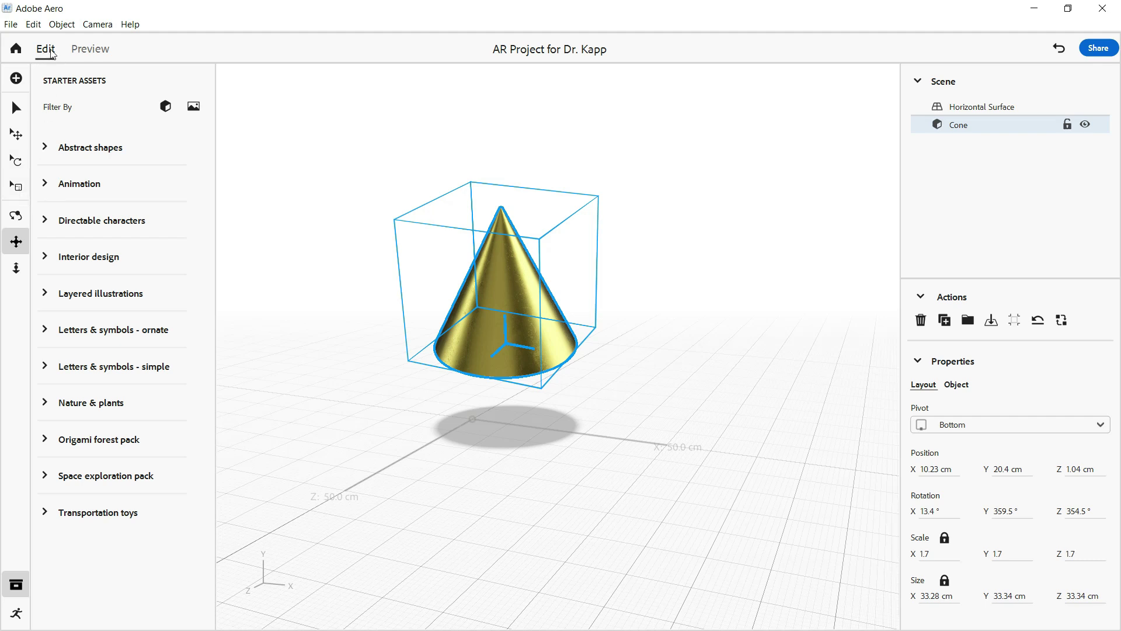
# Preview the scene, orbit around the cone to a lower angle, and return to editing
pyautogui.click(88, 50)
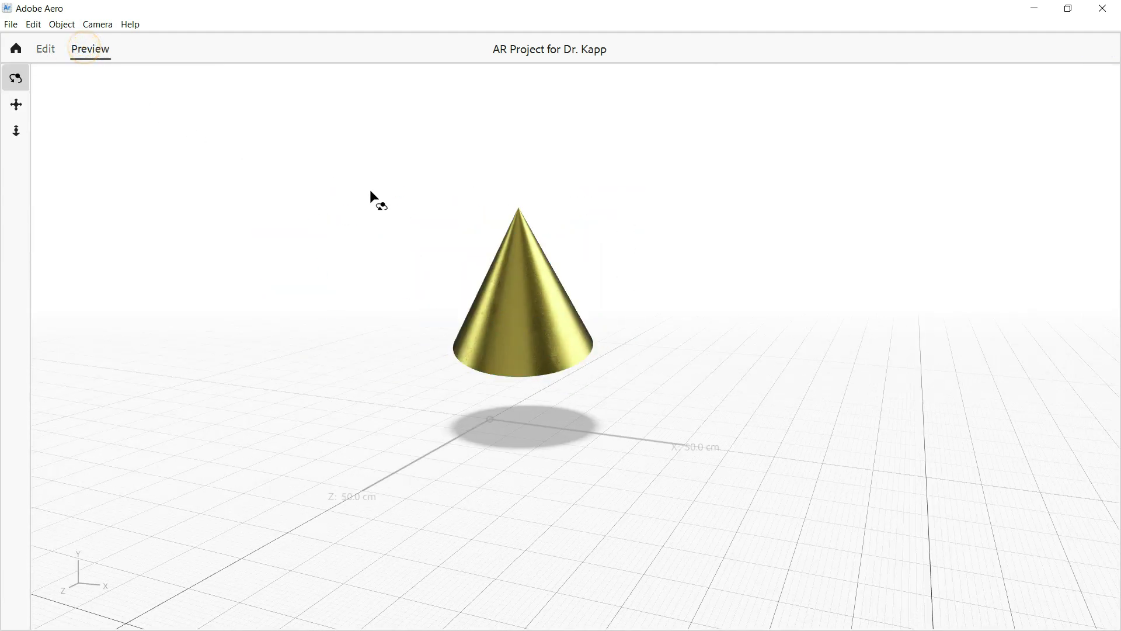
pyautogui.moveTo(485, 209); pyautogui.dragTo(522, 192)
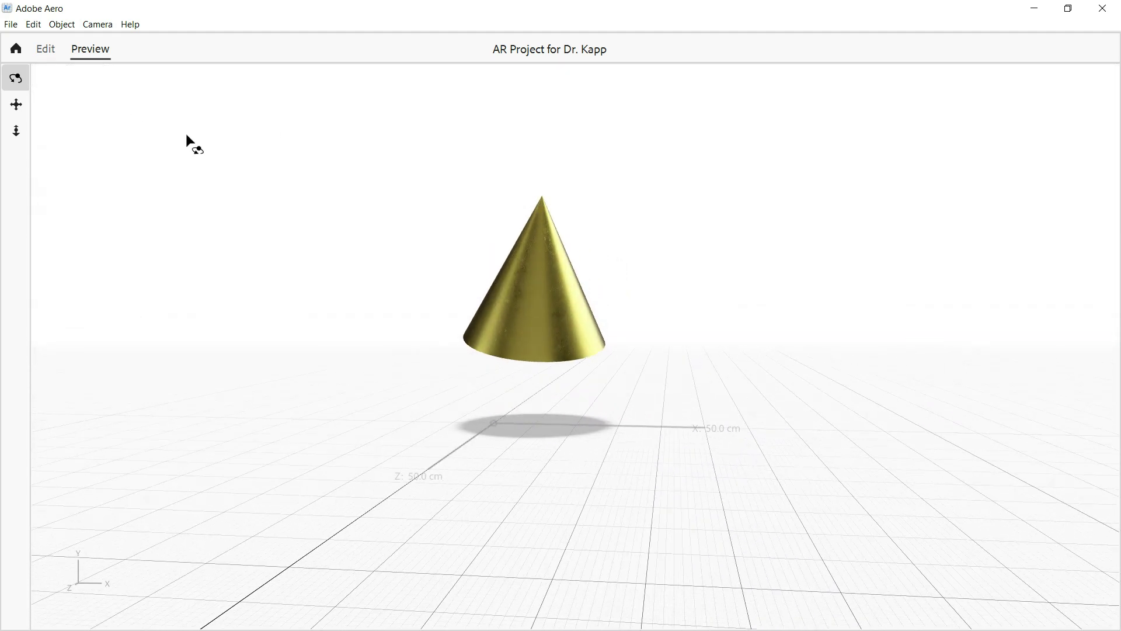
pyautogui.click(41, 48)
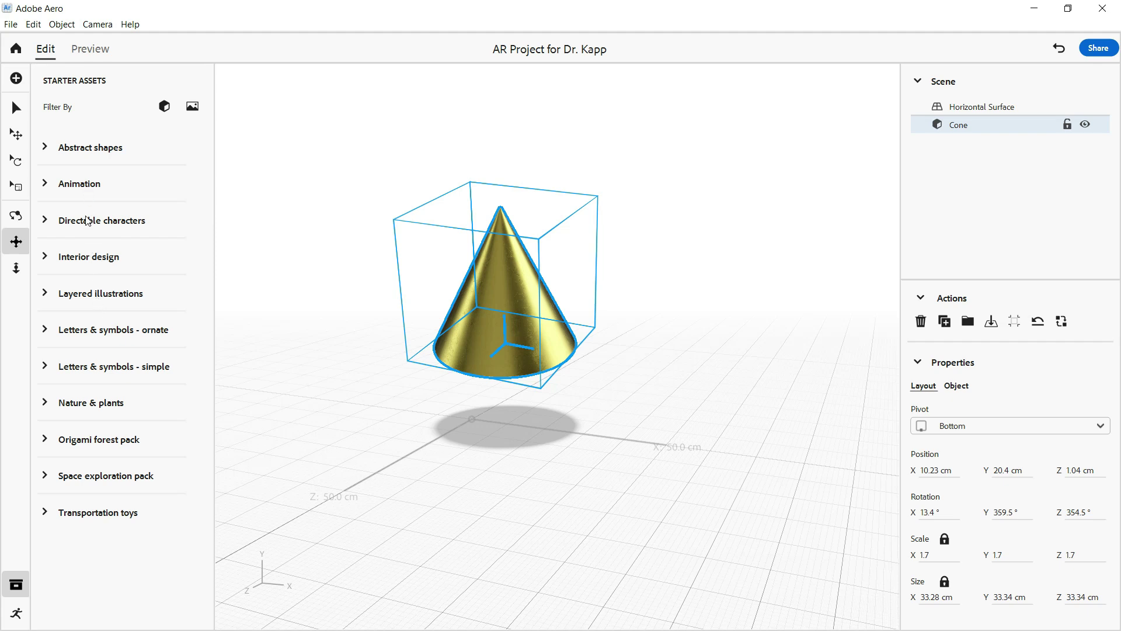
# Add the Clay character from the directable characters in the starter assets to the scene
pyautogui.click(52, 220)
pyautogui.click(48, 223)
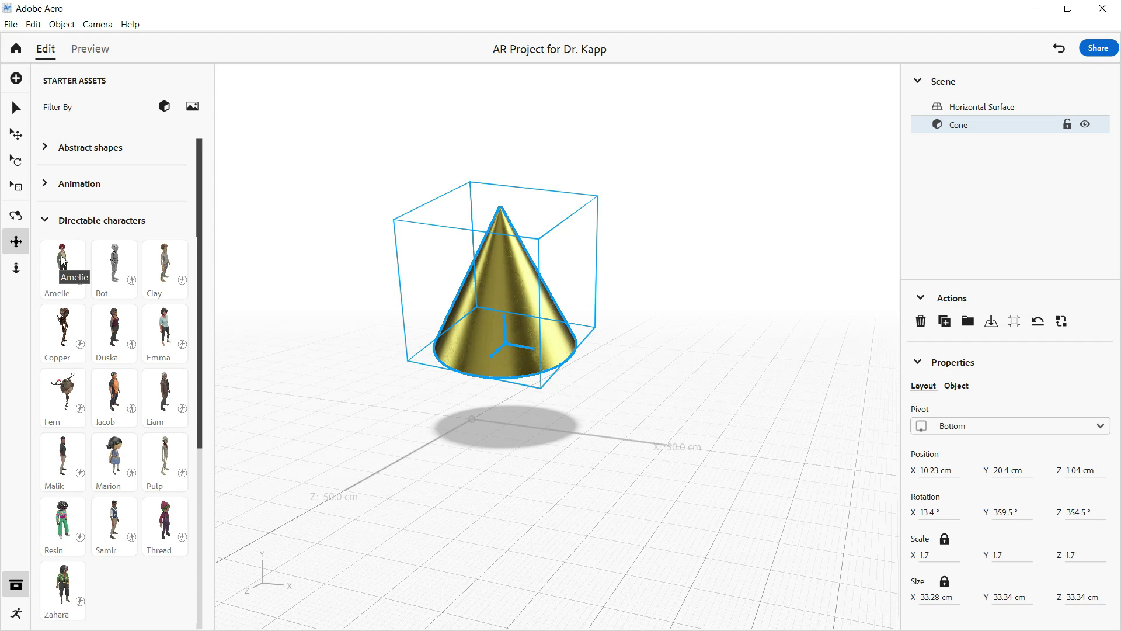
pyautogui.click(156, 269)
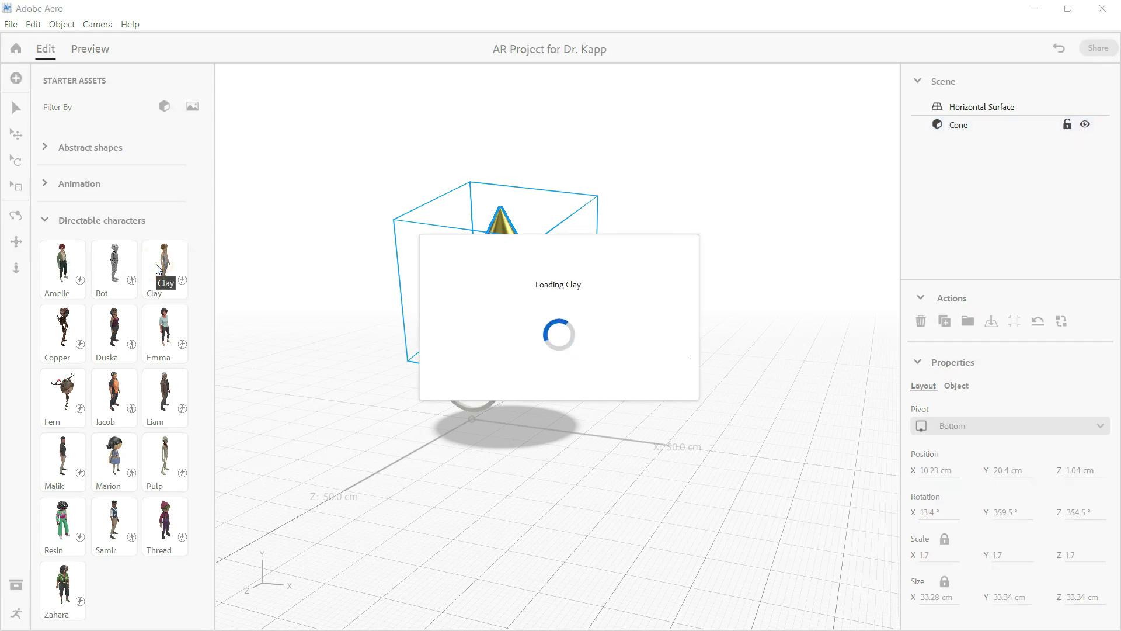
pyautogui.scroll(-3, 502, 328)
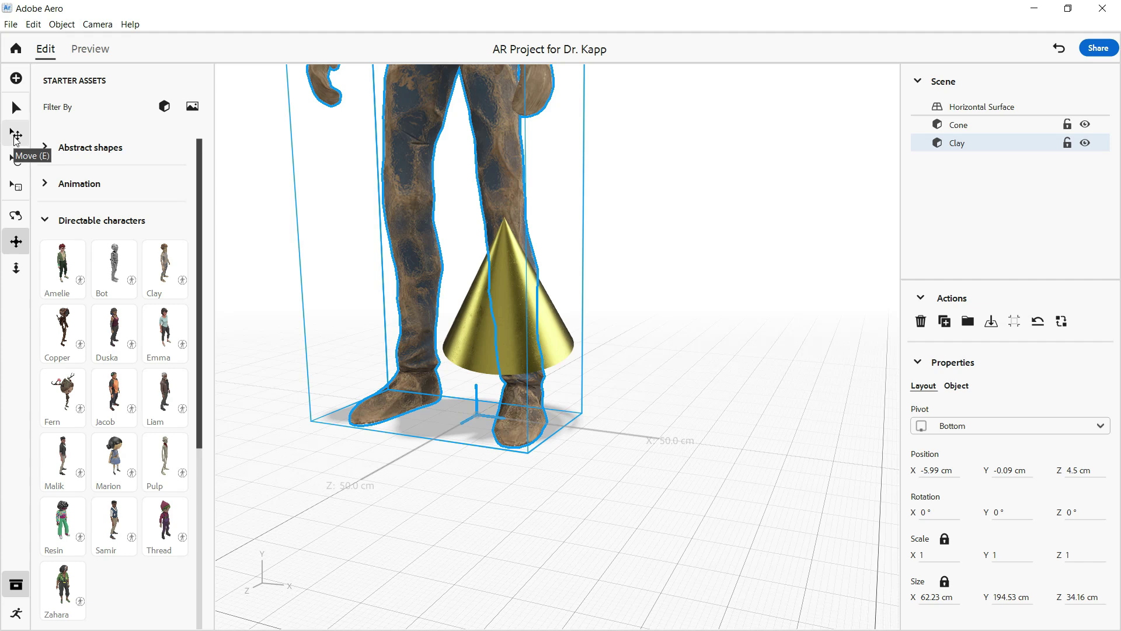
# Scale the Clay character down uniformly to about 0.3 and move it along X to about 41.14 cm
pyautogui.click(16, 186)
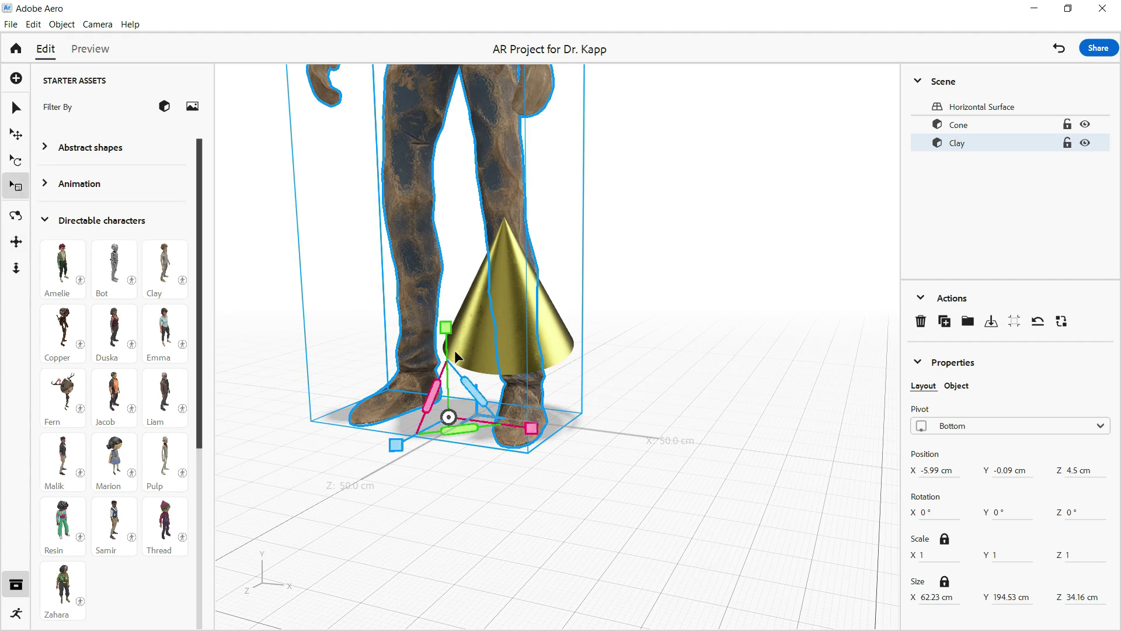
pyautogui.moveTo(532, 428); pyautogui.dragTo(474, 418)
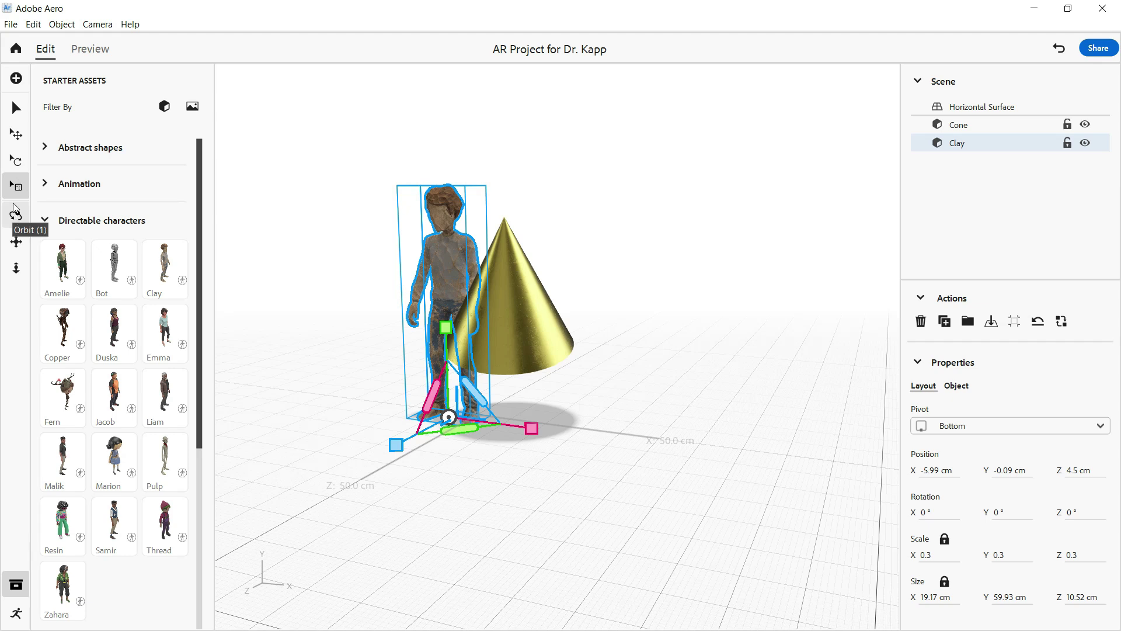
pyautogui.click(15, 133)
pyautogui.moveTo(536, 432); pyautogui.dragTo(727, 454)
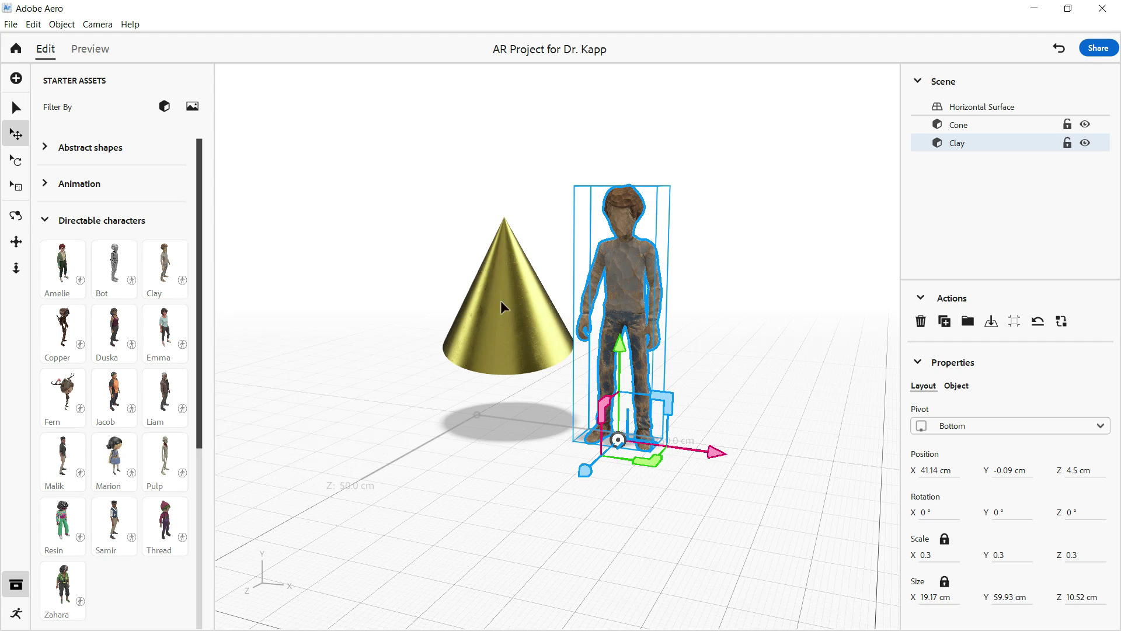
# Preview the cone and character together, return to editing, and collapse the directable characters category
pyautogui.click(101, 52)
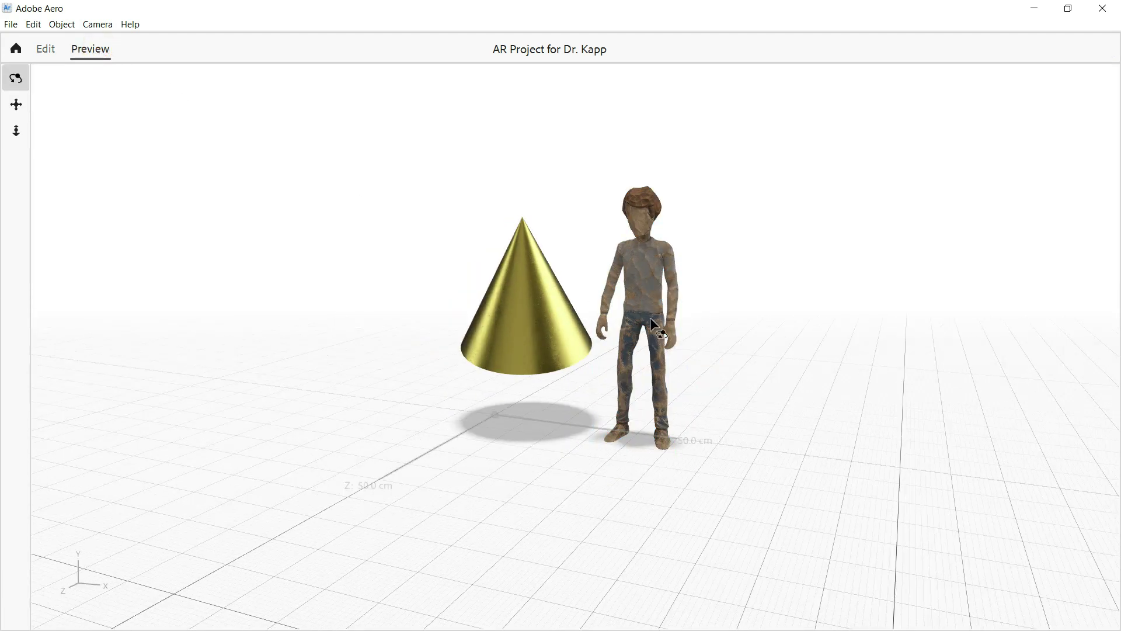
pyautogui.click(42, 50)
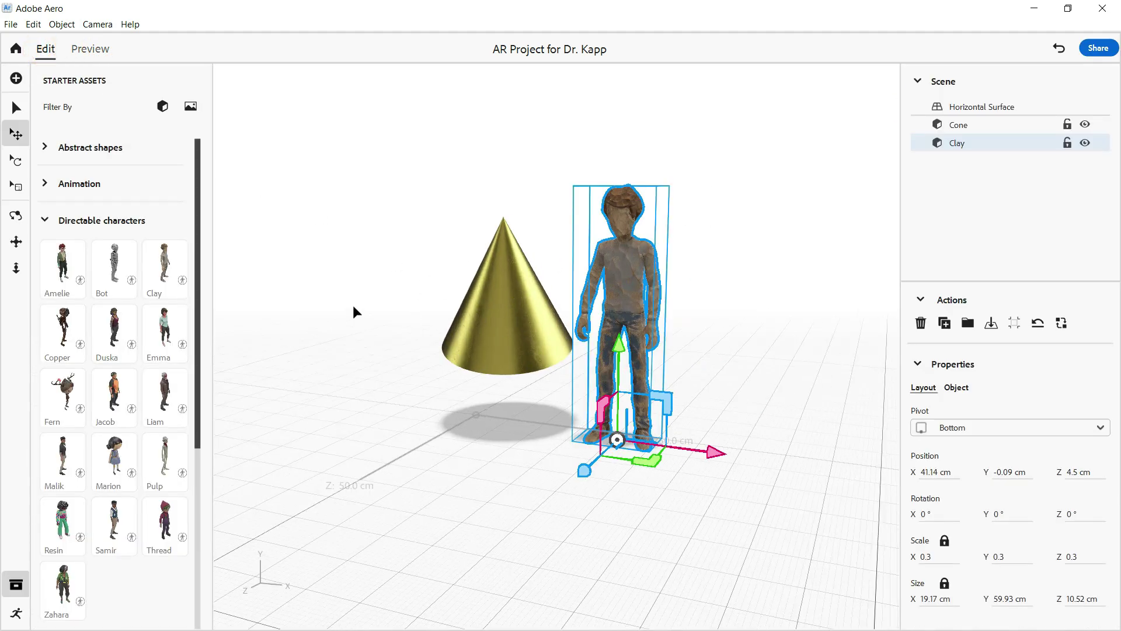
pyautogui.click(45, 221)
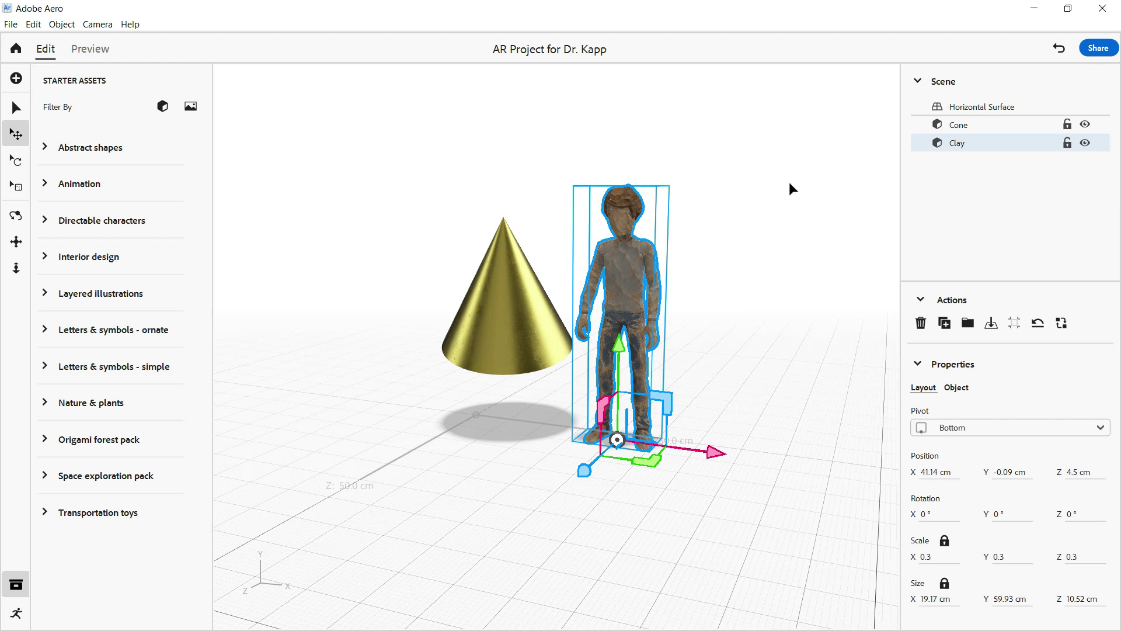
# Rename the Clay object in the scene as Frank
pyautogui.click(960, 126)
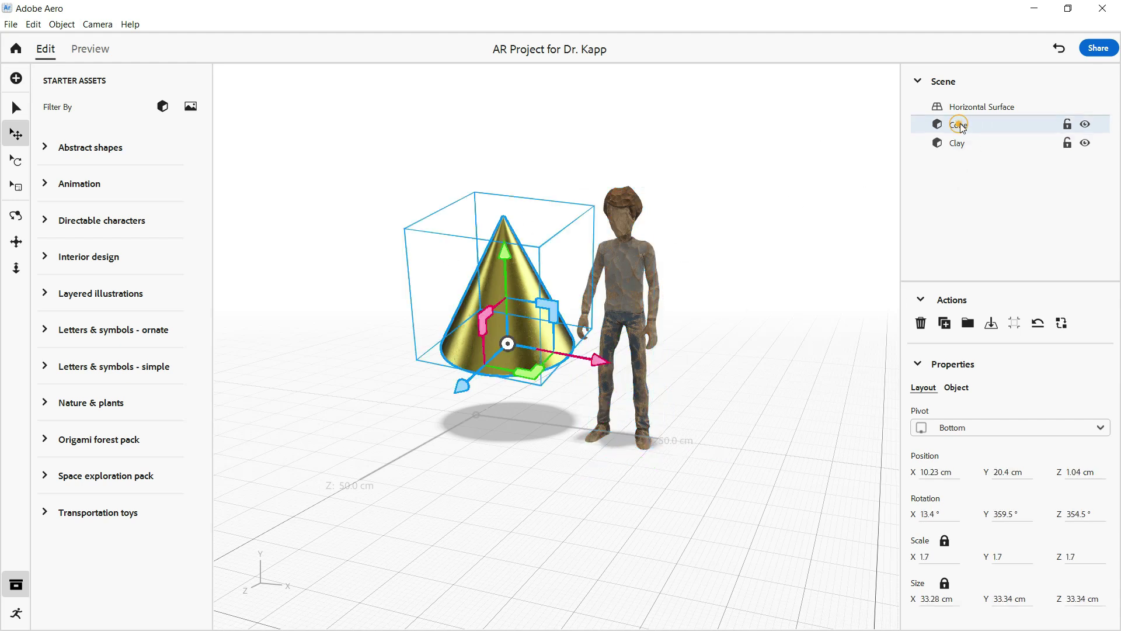
pyautogui.click(964, 143)
pyautogui.doubleClick(965, 144)
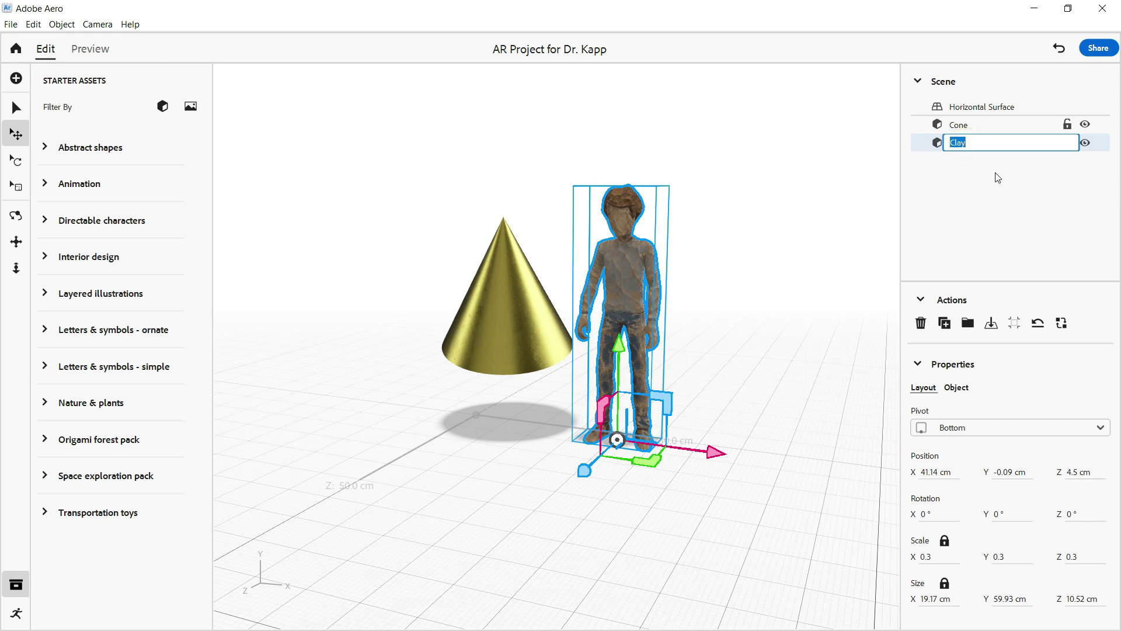
pyautogui.write('Frank')
pyautogui.press('Return')
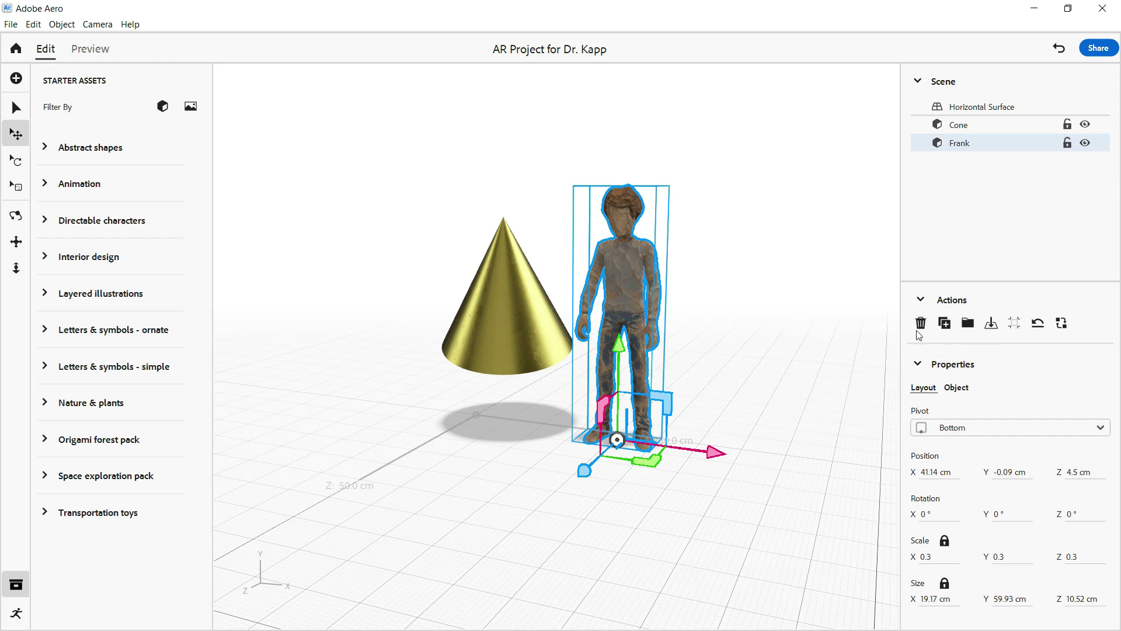
# Duplicate the Frank character and move the copy along X to about 66.33 cm
pyautogui.click(537, 326)
pyautogui.click(630, 291)
pyautogui.click(944, 325)
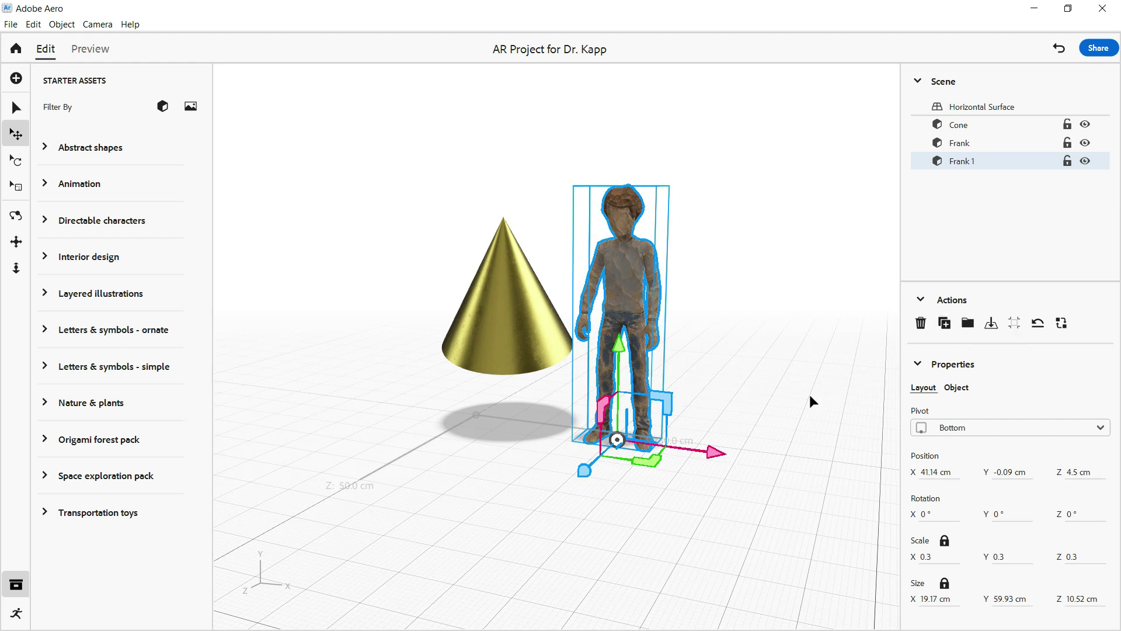
pyautogui.moveTo(724, 456); pyautogui.dragTo(832, 464)
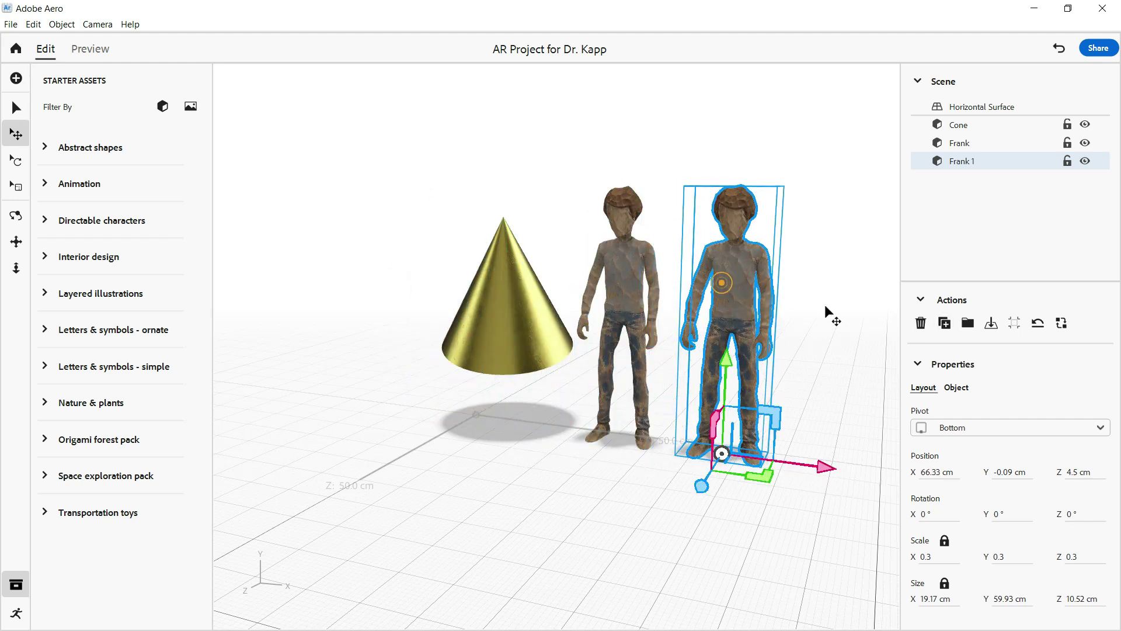
# Delete the duplicated character and select the original Frank character again
pyautogui.click(921, 323)
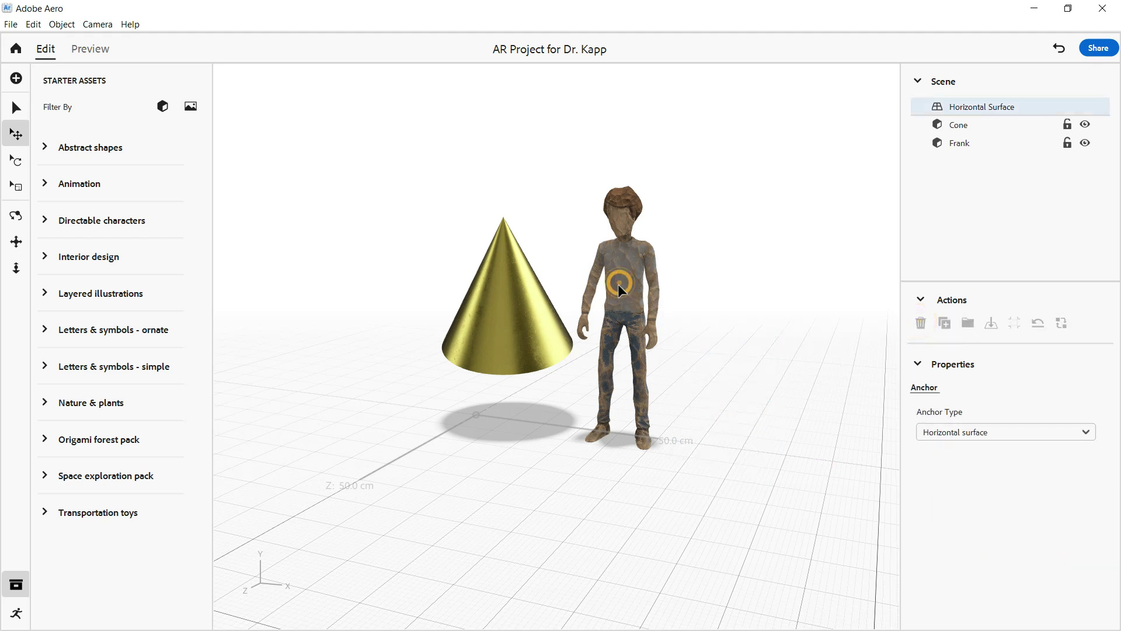
pyautogui.click(636, 286)
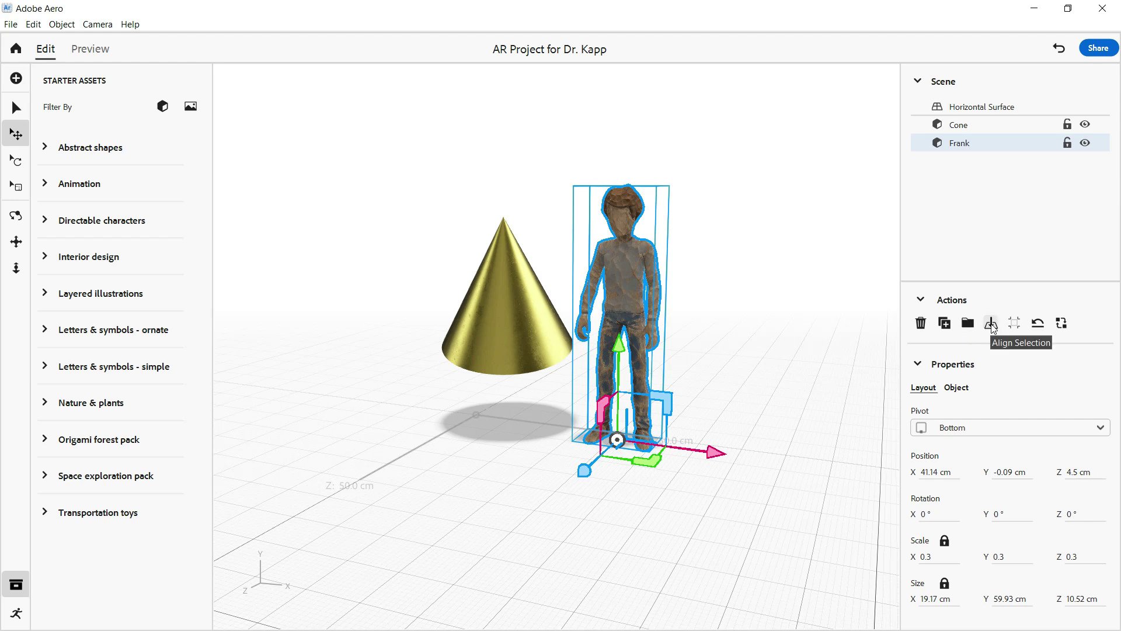
# Align the floating cone to the horizontal surface
pyautogui.click(492, 328)
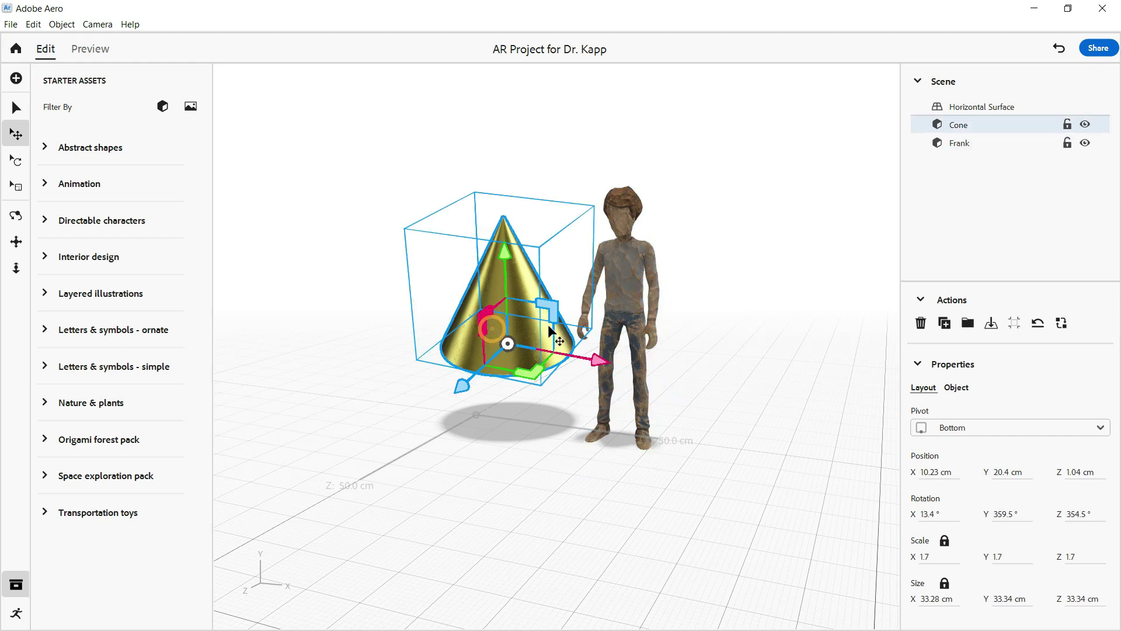
pyautogui.click(990, 324)
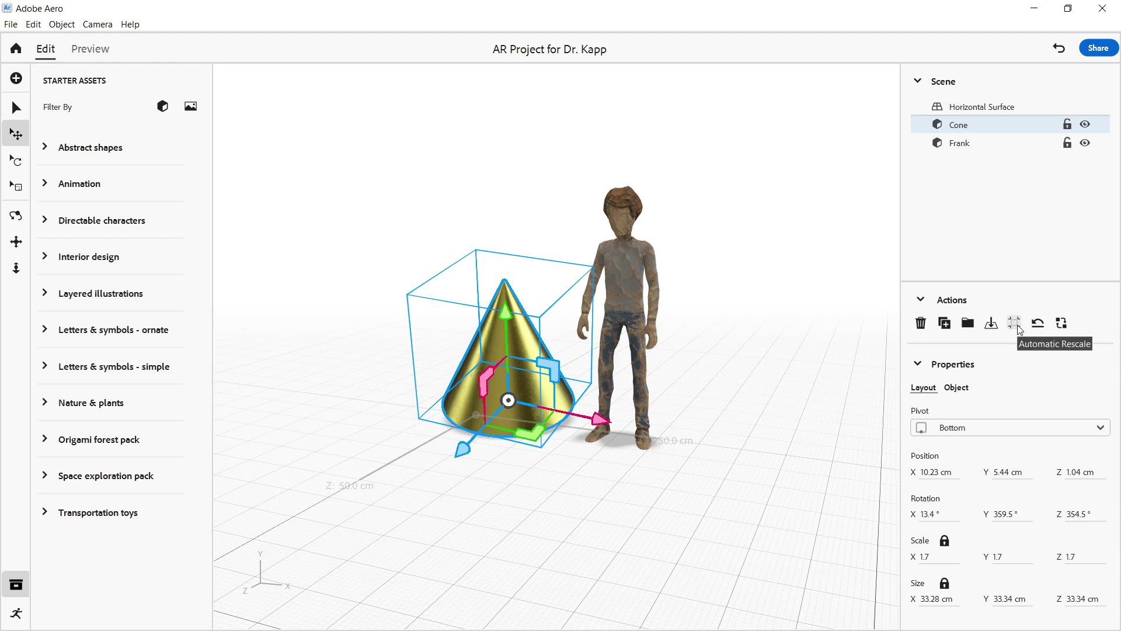
# Automatically rescale the Frank character and move it to about X 43.6 cm, Y 2.55 cm
pyautogui.click(626, 297)
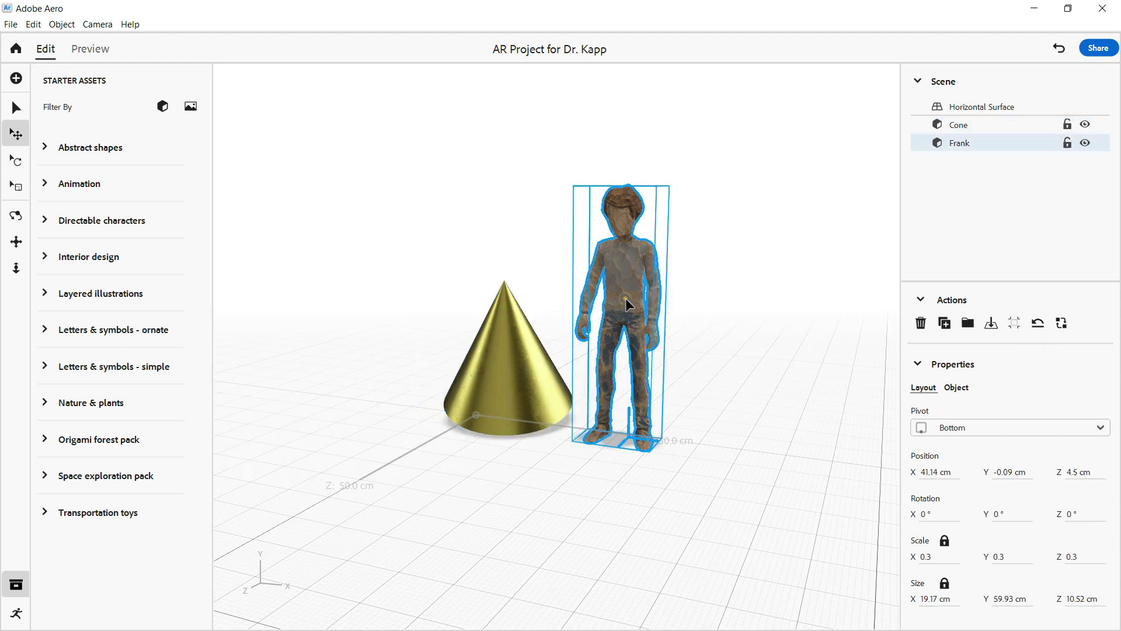
pyautogui.click(1012, 324)
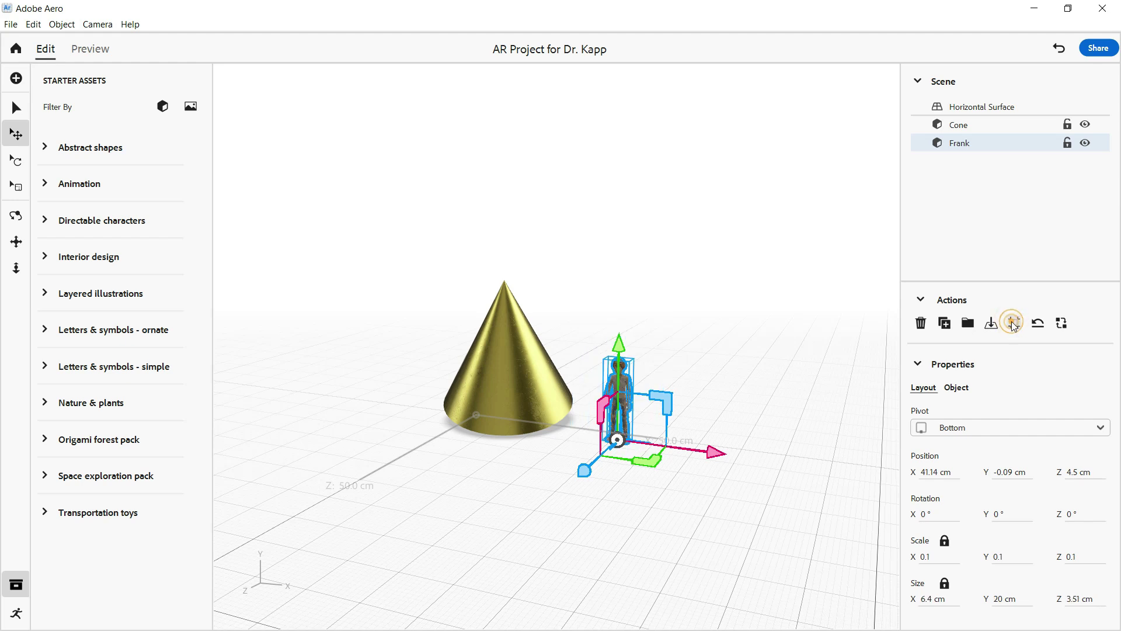
pyautogui.moveTo(623, 344)
pyautogui.mouseDown()
pyautogui.moveTo(622, 353)
pyautogui.moveTo(625, 208)
pyautogui.moveTo(622, 366)
pyautogui.moveTo(633, 344)
pyautogui.mouseUp()
pyautogui.moveTo(670, 402)
pyautogui.mouseDown()
pyautogui.moveTo(677, 378)
pyautogui.moveTo(765, 309)
pyautogui.moveTo(681, 378)
pyautogui.moveTo(602, 496)
pyautogui.moveTo(677, 388)
pyautogui.mouseUp()
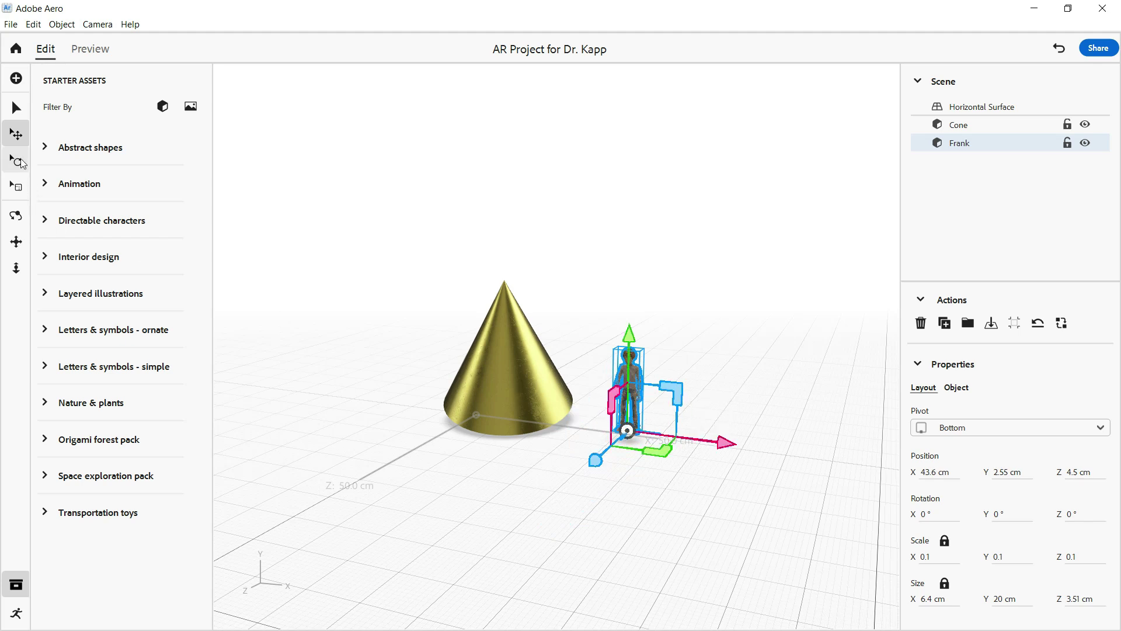
# Scale the Frank character up uniformly to about 0.3, about 62.73 cm tall
pyautogui.click(18, 187)
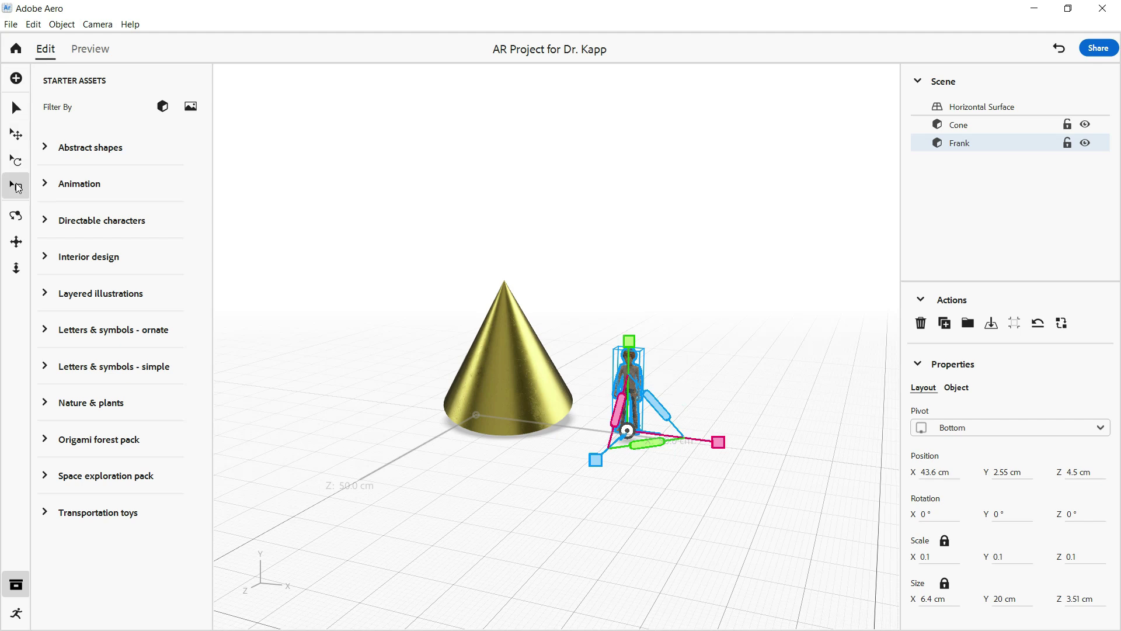
pyautogui.moveTo(632, 344); pyautogui.dragTo(653, 137)
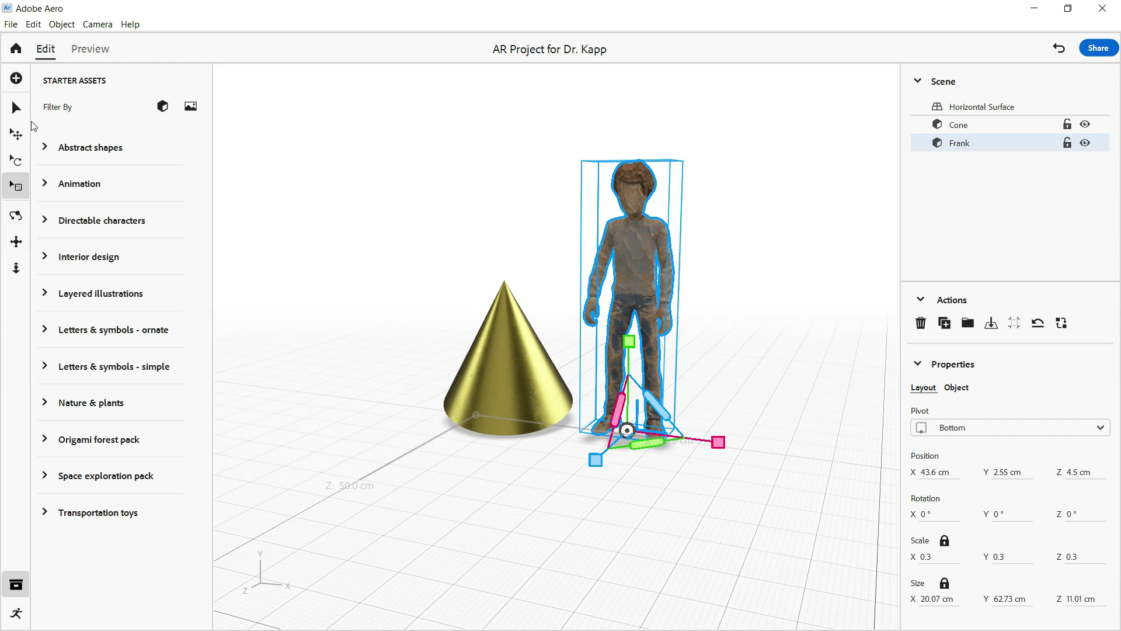
# Reset the Frank character to its original size and scale it down uniformly to about 0.3, about 55.46 cm tall
pyautogui.click(1037, 323)
pyautogui.moveTo(719, 435); pyautogui.dragTo(653, 429)
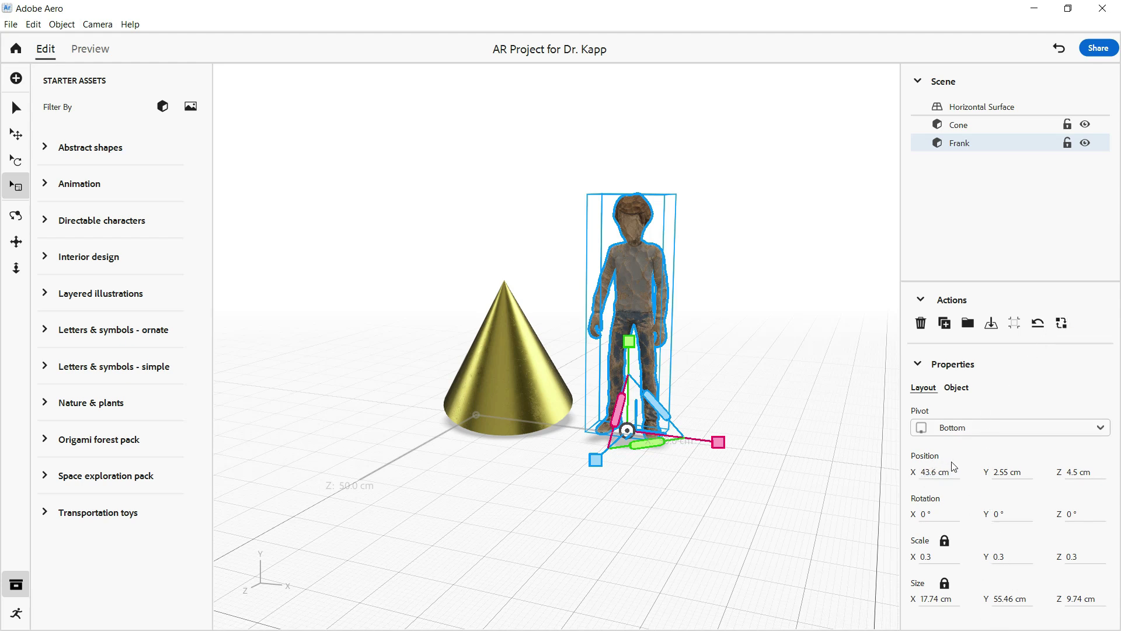
# Review the Frank character's object and layout properties, and preview the scene
pyautogui.click(951, 389)
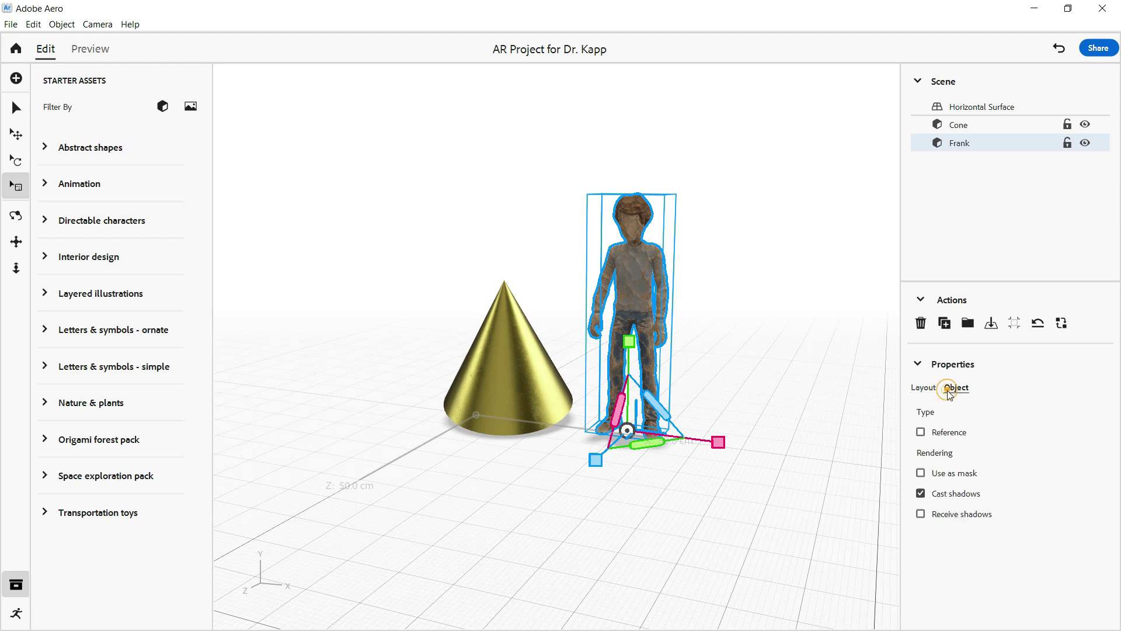
pyautogui.click(923, 390)
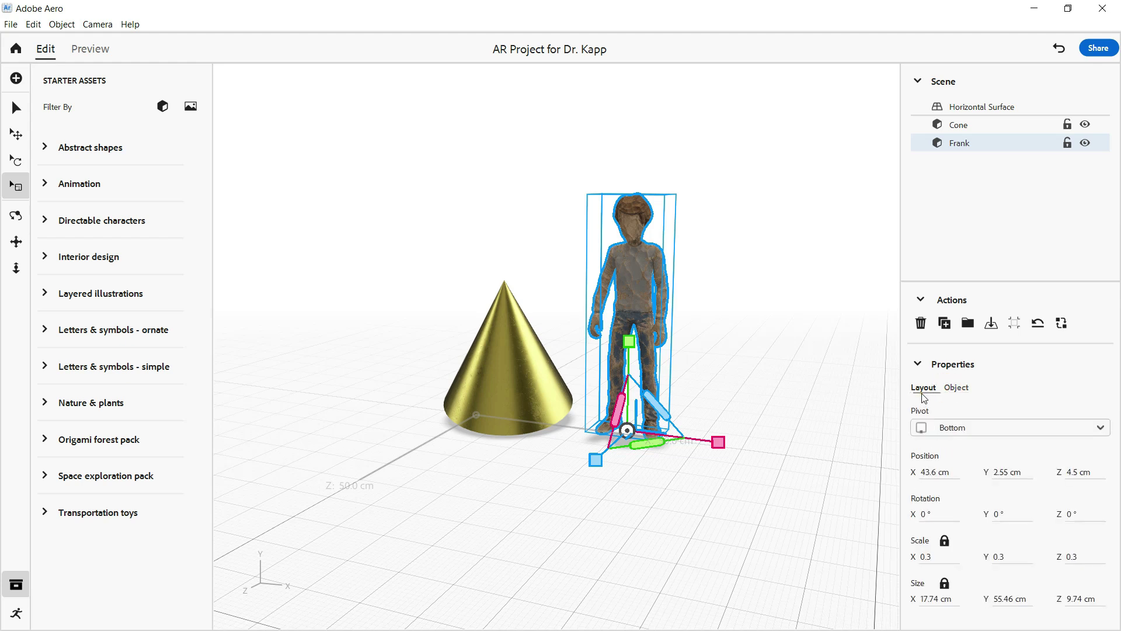
pyautogui.click(955, 388)
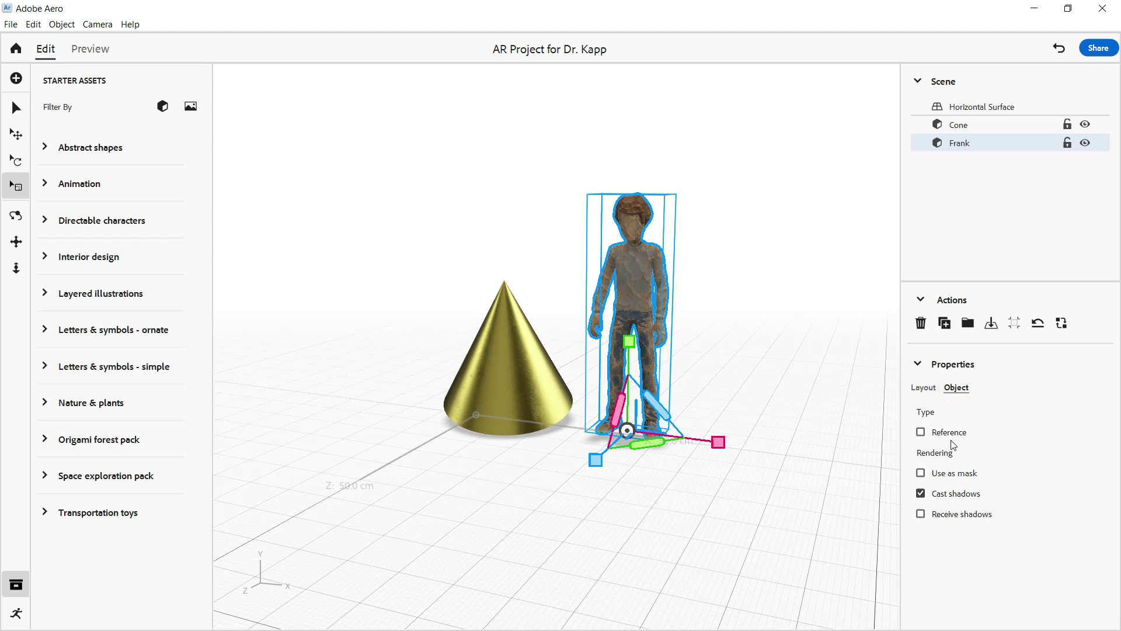
pyautogui.click(930, 390)
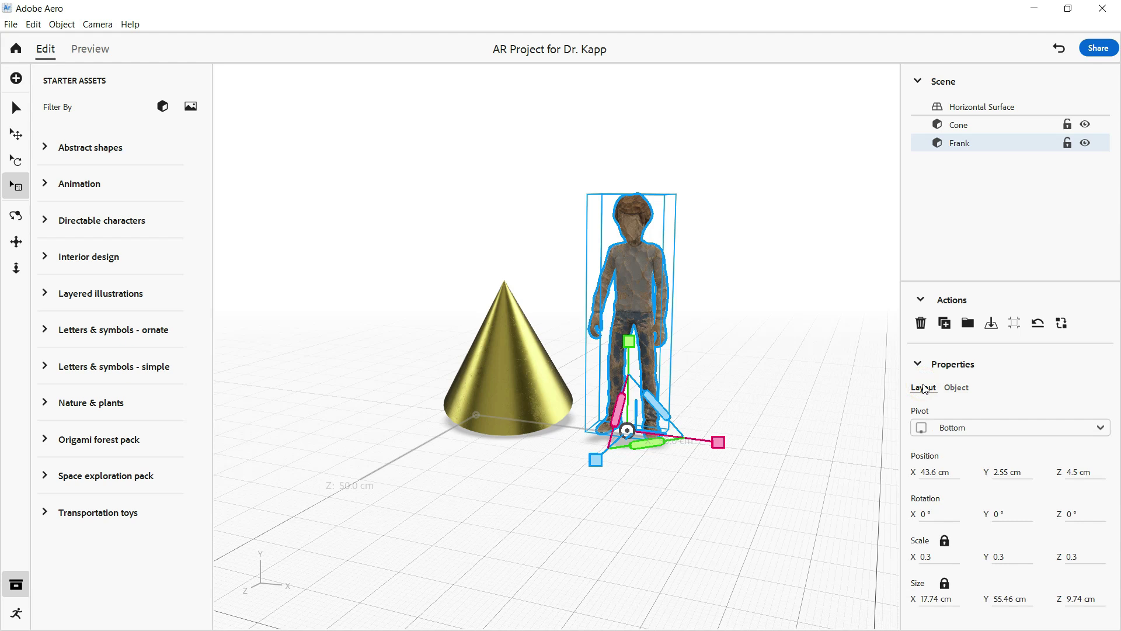
pyautogui.click(88, 59)
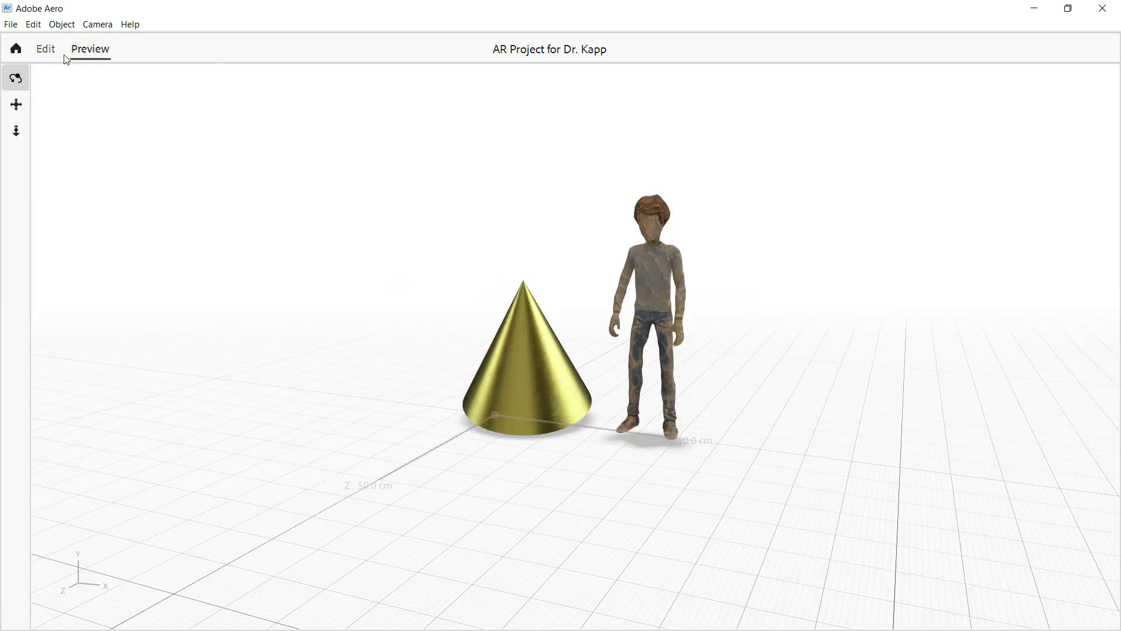
# Return to editing, deselect the Frank character and preview the scene once more
pyautogui.click(47, 51)
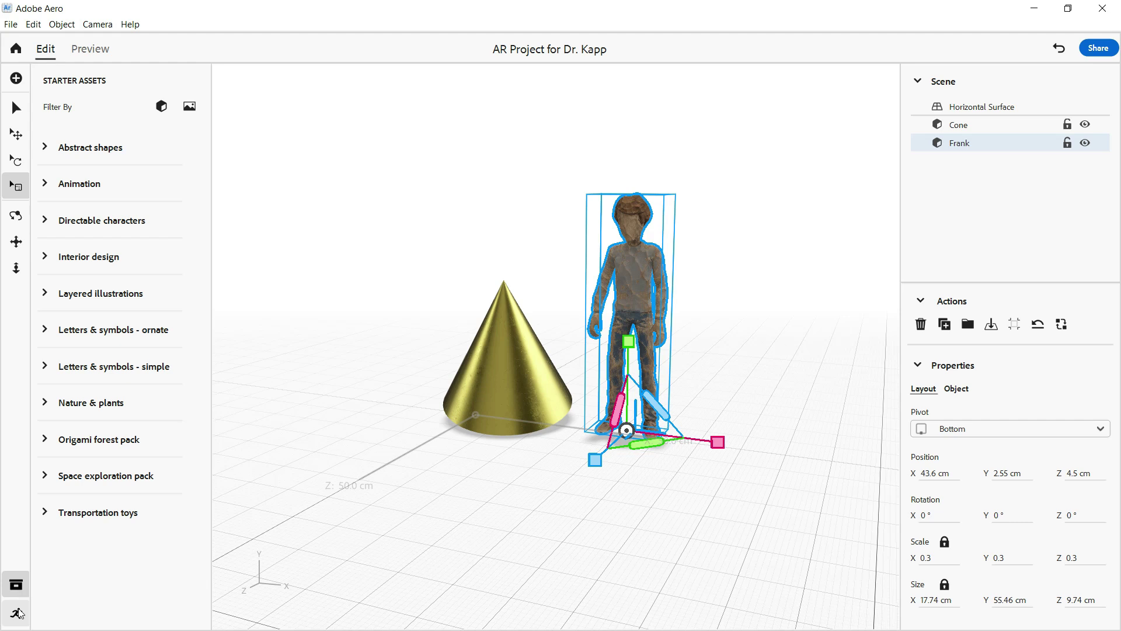
pyautogui.click(275, 449)
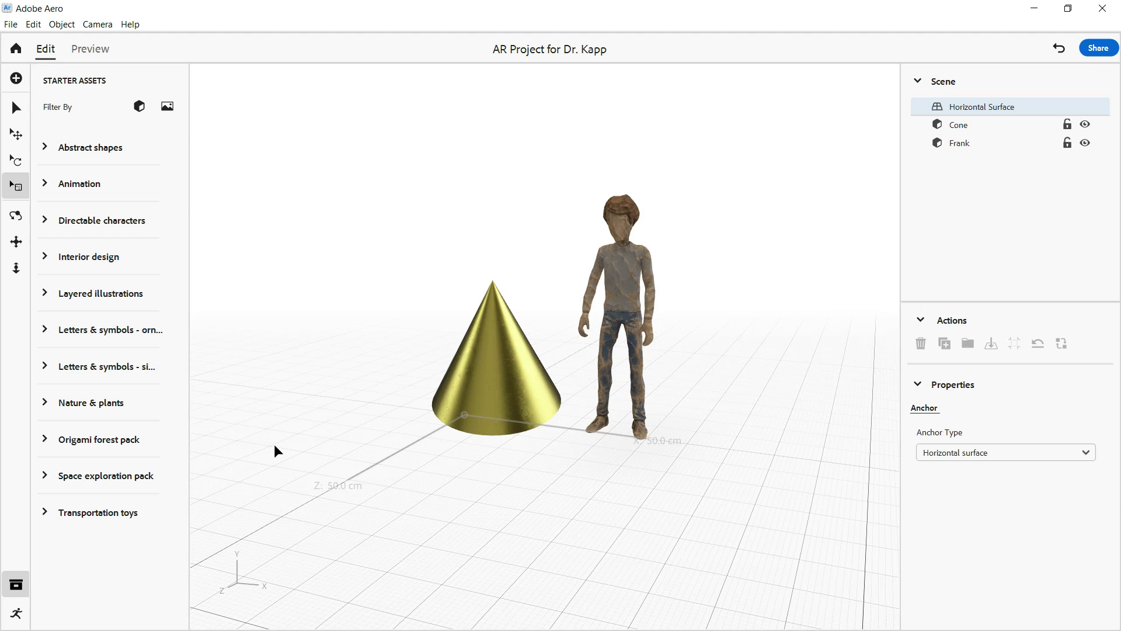
pyautogui.click(82, 52)
pyautogui.click(49, 50)
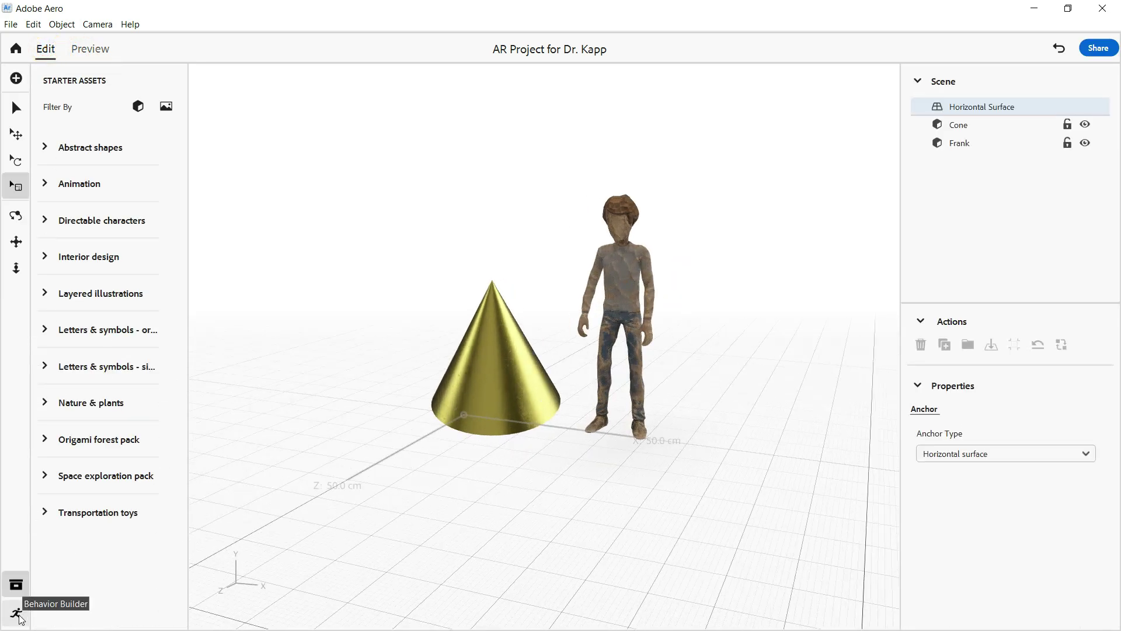
# Open the Behavior Builder and delete the two extra Scene Start triggers, keeping only the first one
pyautogui.click(16, 613)
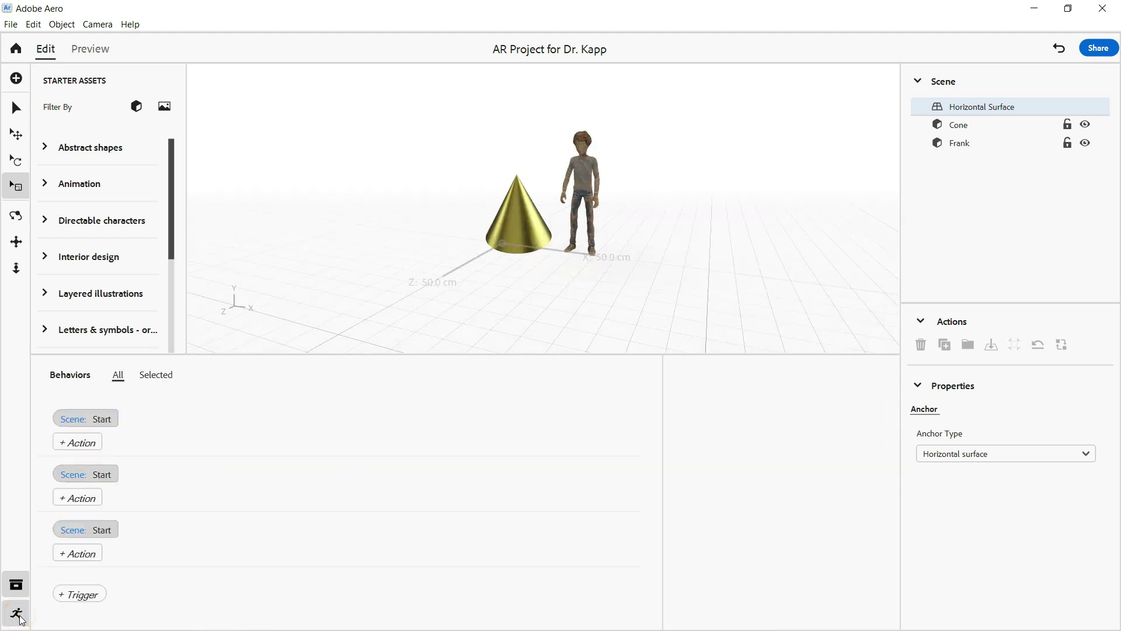
pyautogui.click(91, 530)
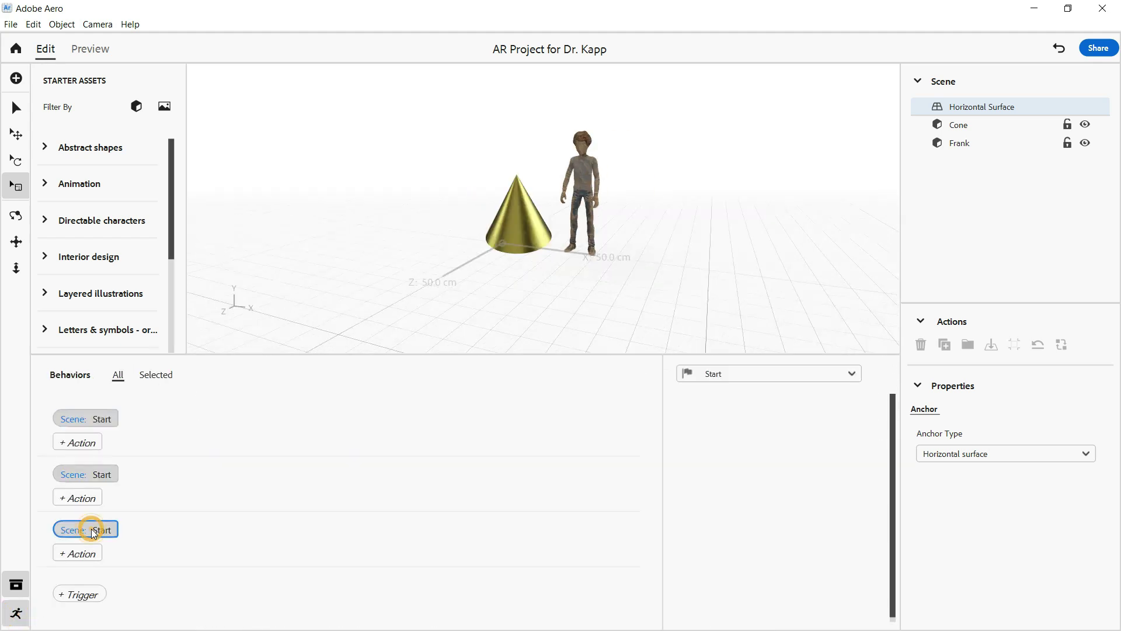
pyautogui.press('Delete')
pyautogui.click(97, 474)
pyautogui.press('Delete')
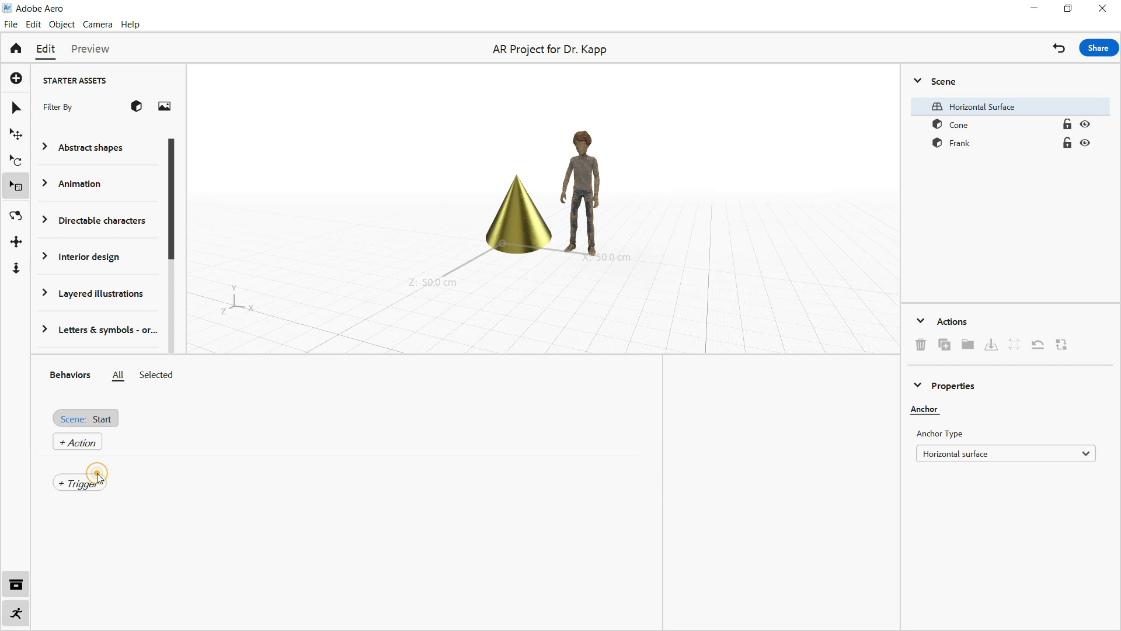
# Add a Hide action to the Scene Start trigger with Frank as its subject
pyautogui.click(83, 447)
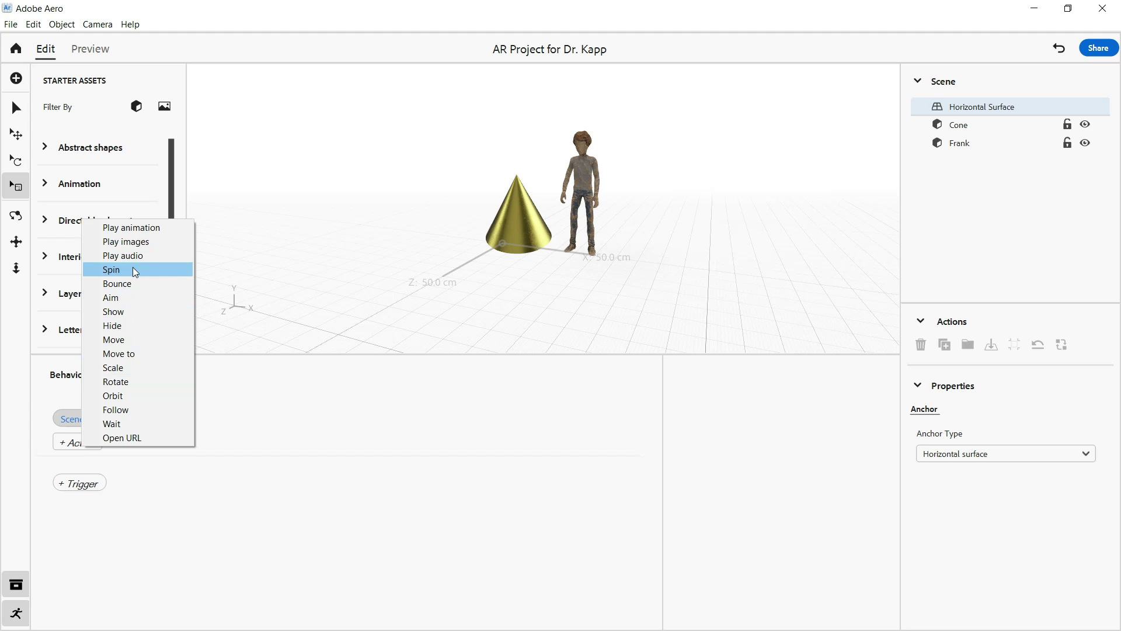
pyautogui.click(124, 331)
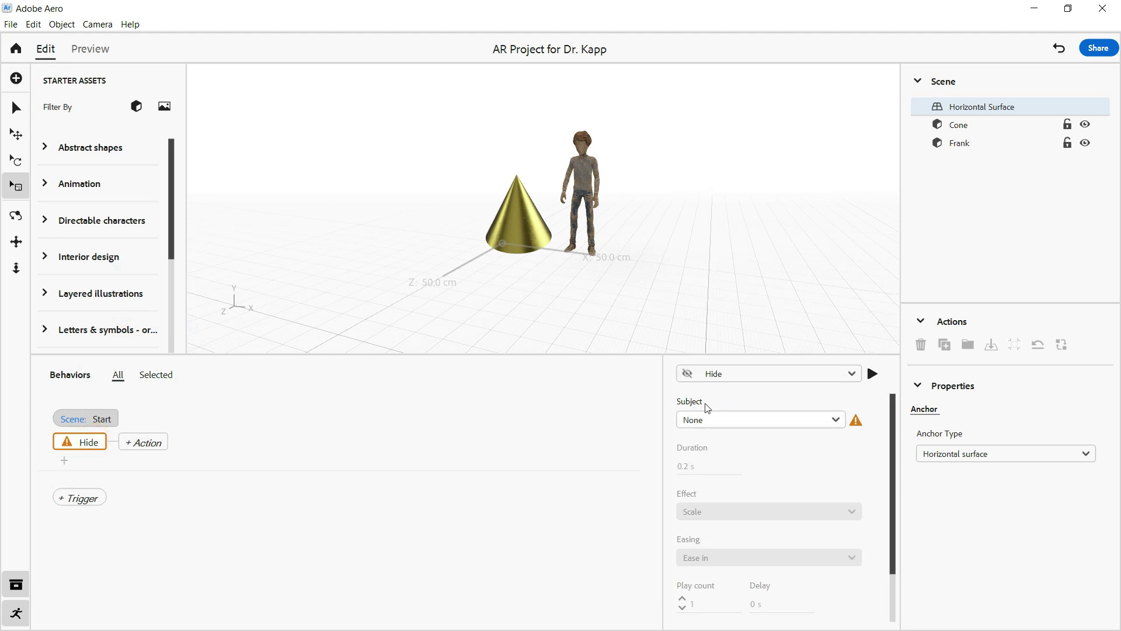
pyautogui.click(716, 431)
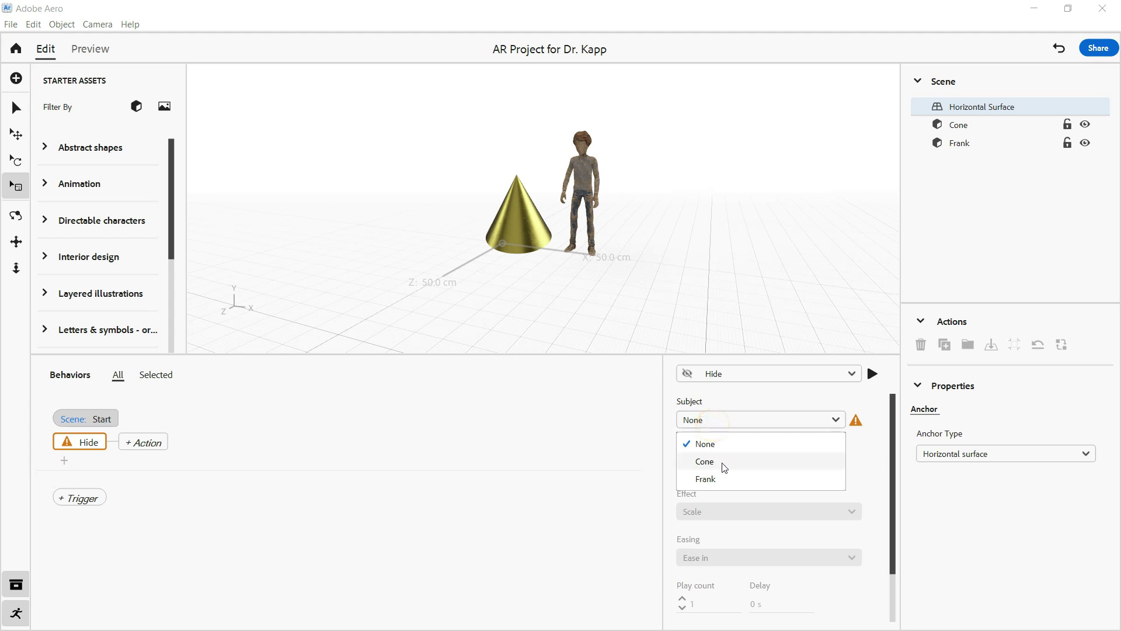
pyautogui.click(721, 479)
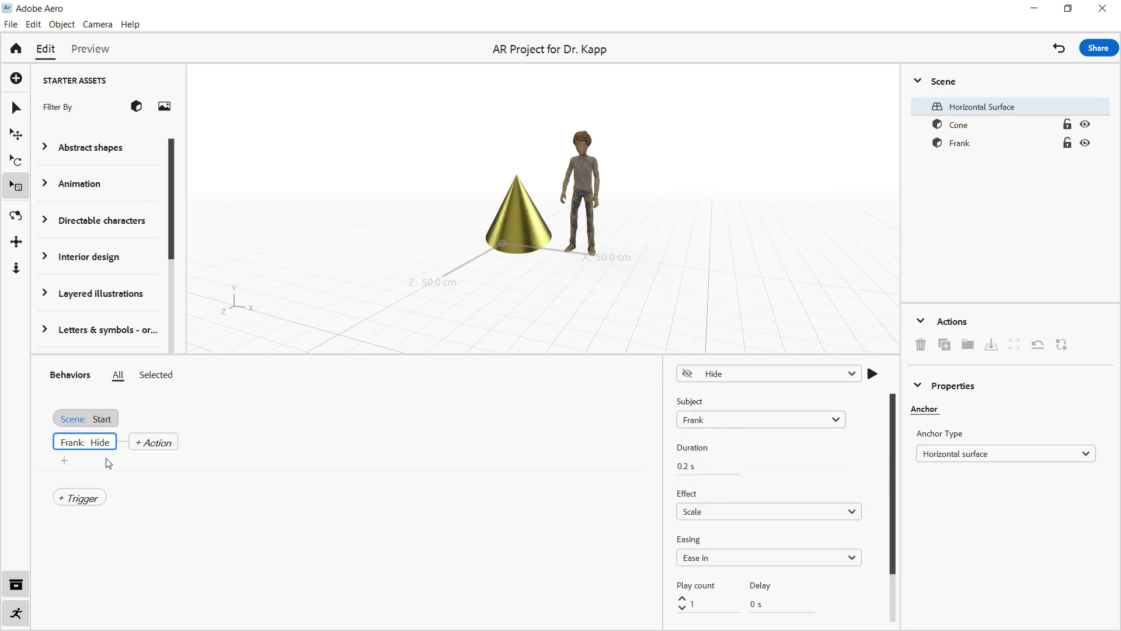
# Preview the scene to check the Frank character's Hide behavior at scene start, and return to editing
pyautogui.click(90, 49)
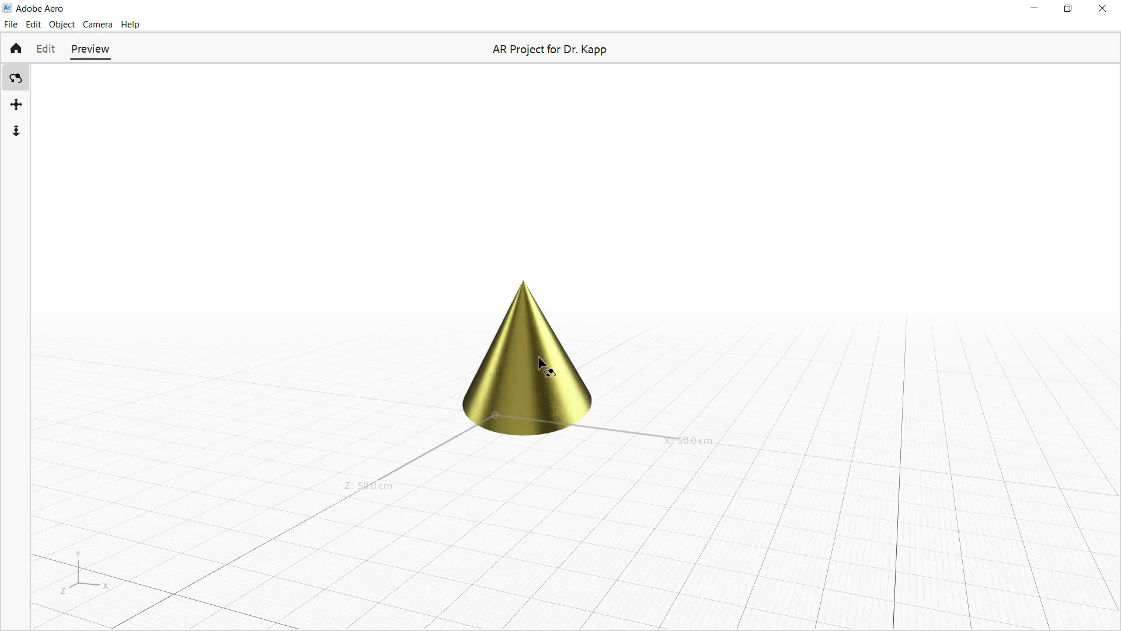
pyautogui.moveTo(668, 345); pyautogui.dragTo(717, 334)
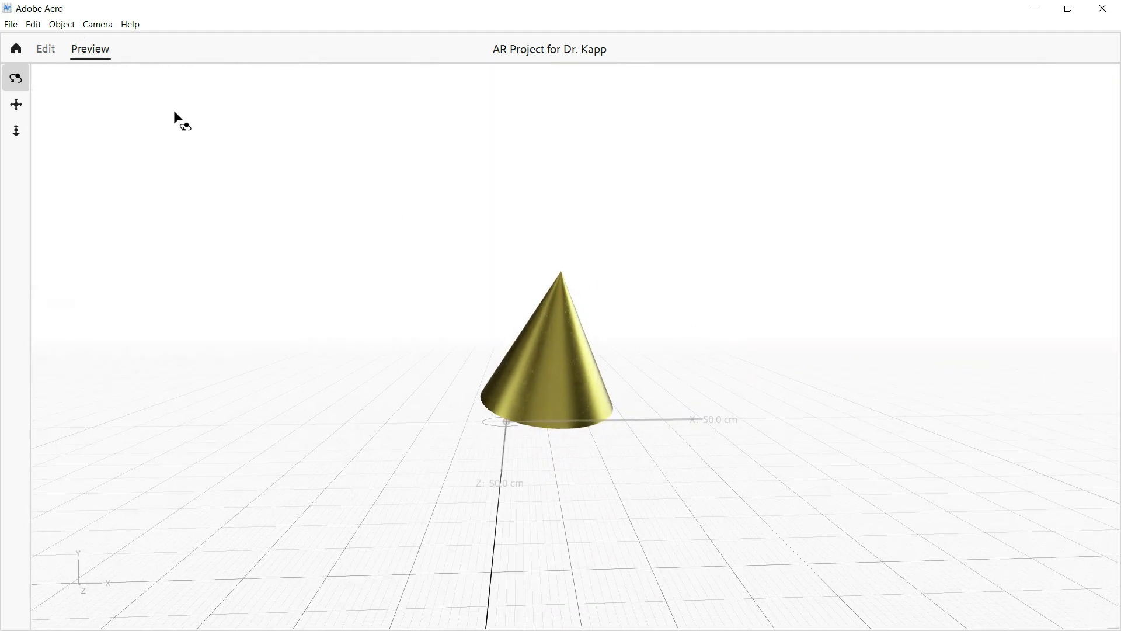
pyautogui.click(46, 50)
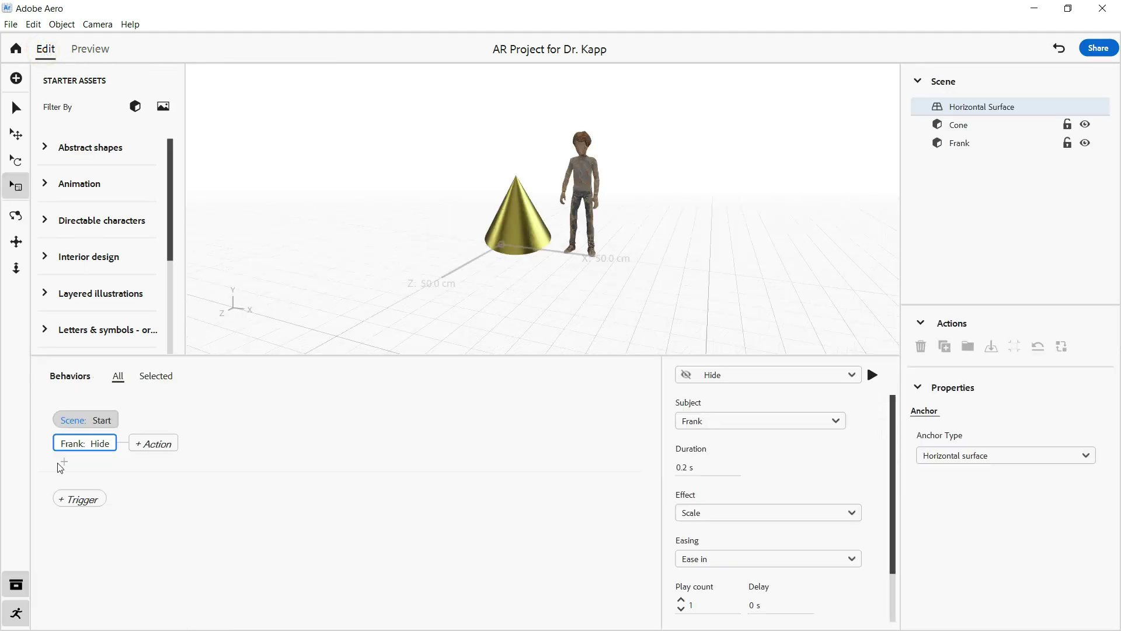
# Add a Tap trigger with a Show action whose subject is Frank
pyautogui.click(91, 501)
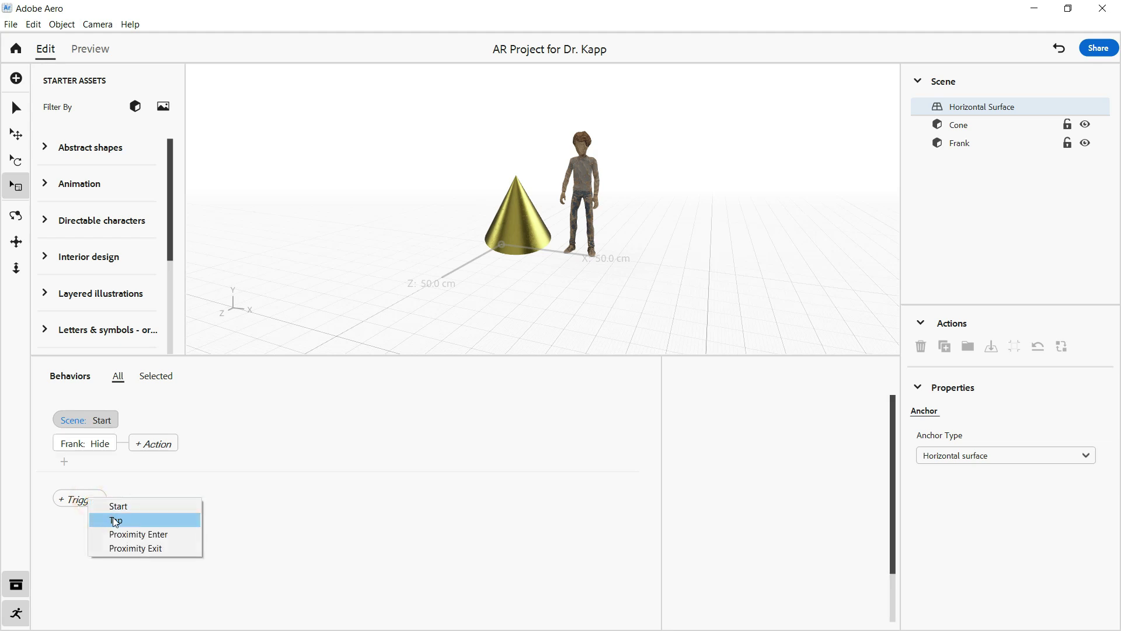
pyautogui.click(115, 520)
pyautogui.click(91, 515)
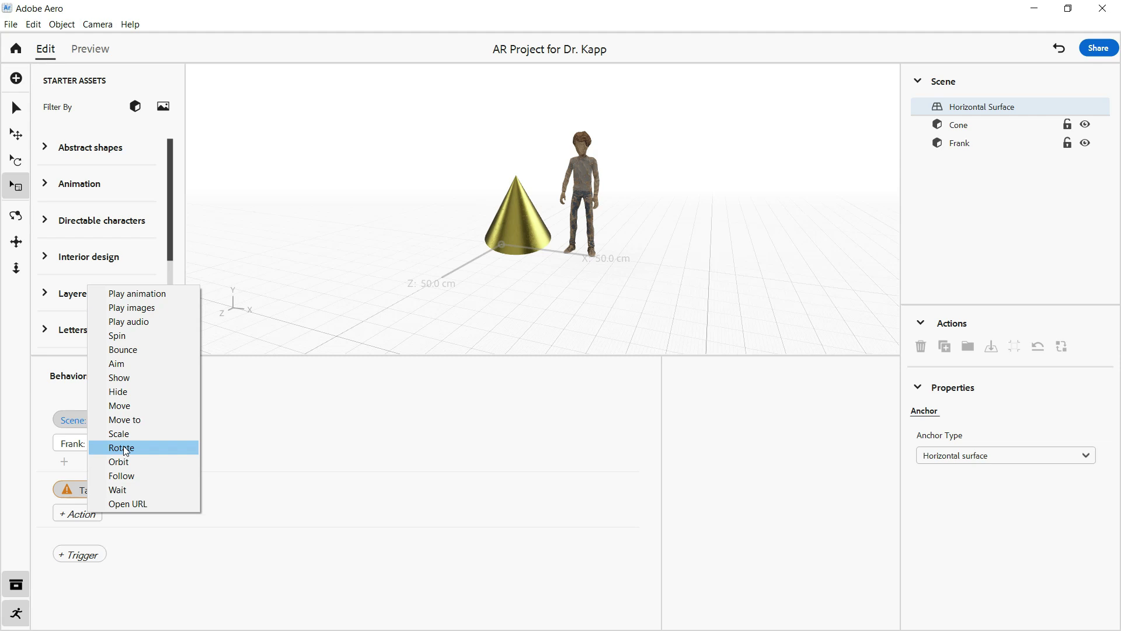
pyautogui.click(122, 377)
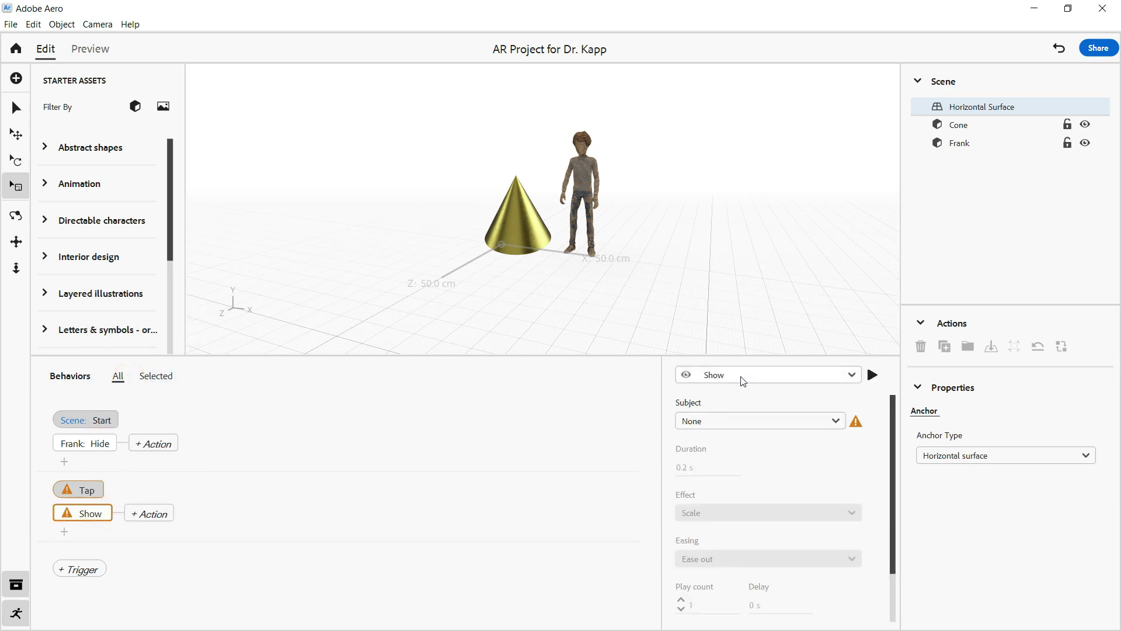
pyautogui.click(741, 420)
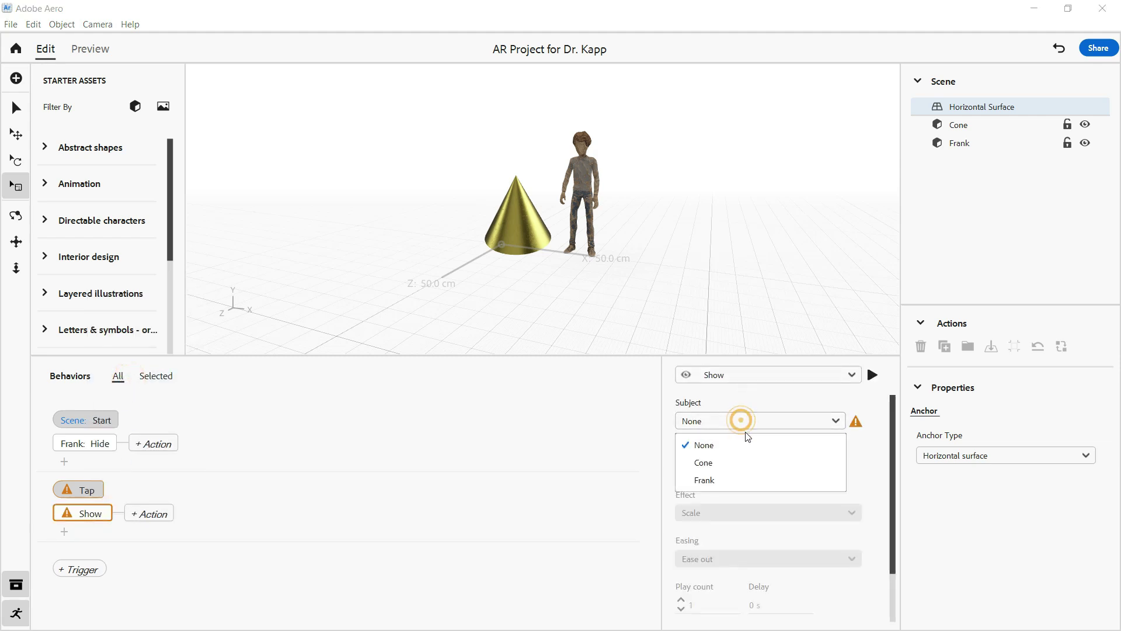
pyautogui.click(747, 480)
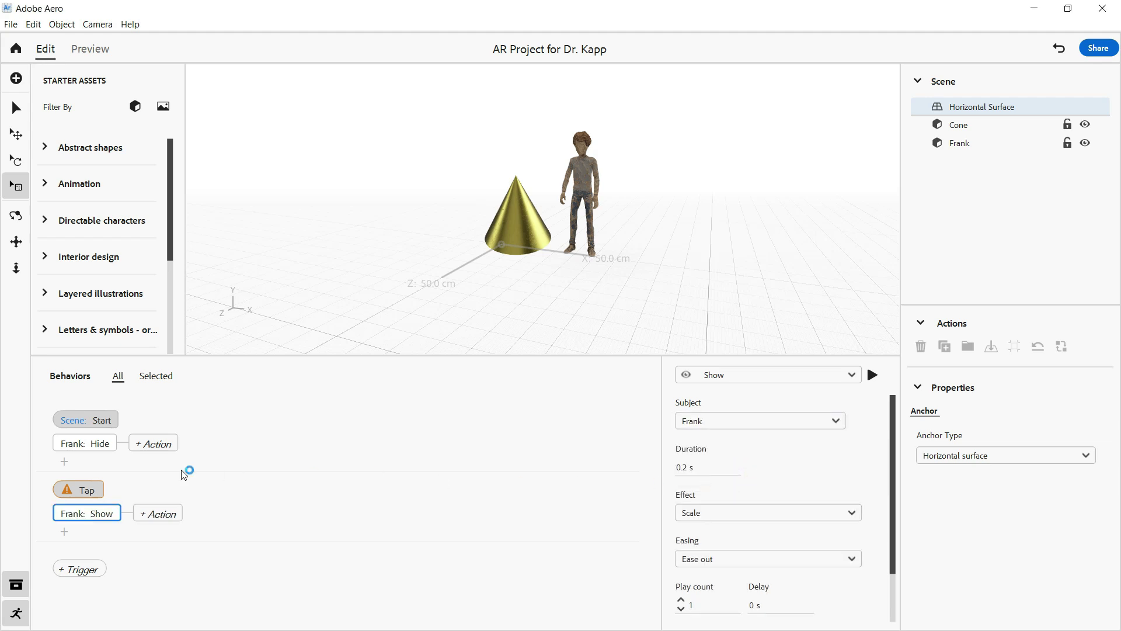
# Assign the Cone as the subject of the Tap trigger
pyautogui.click(79, 489)
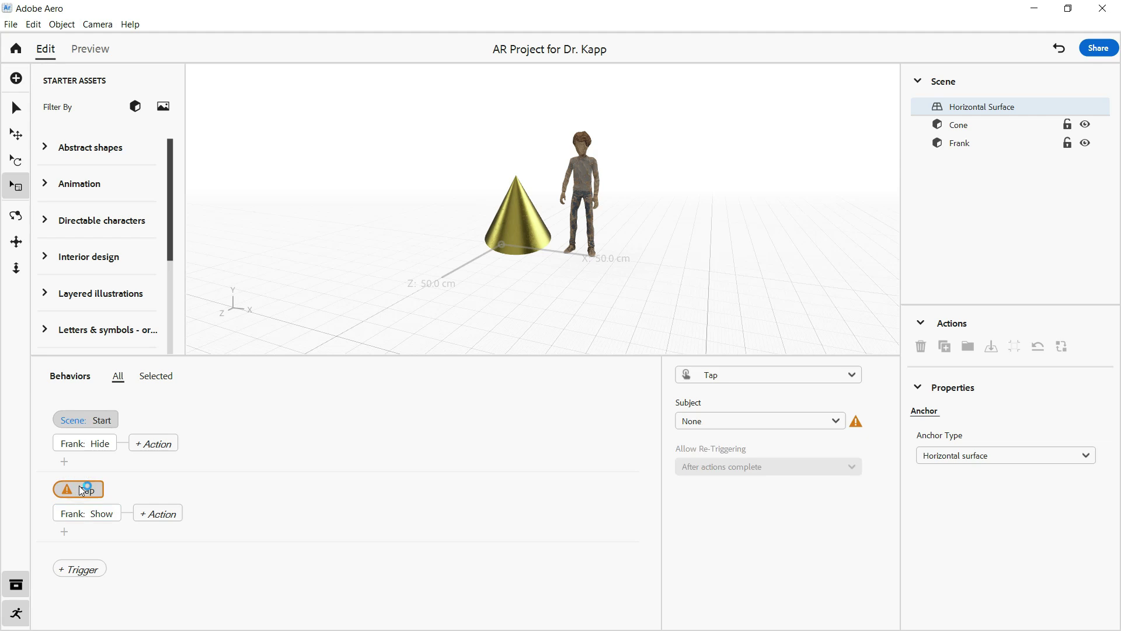
pyautogui.click(697, 420)
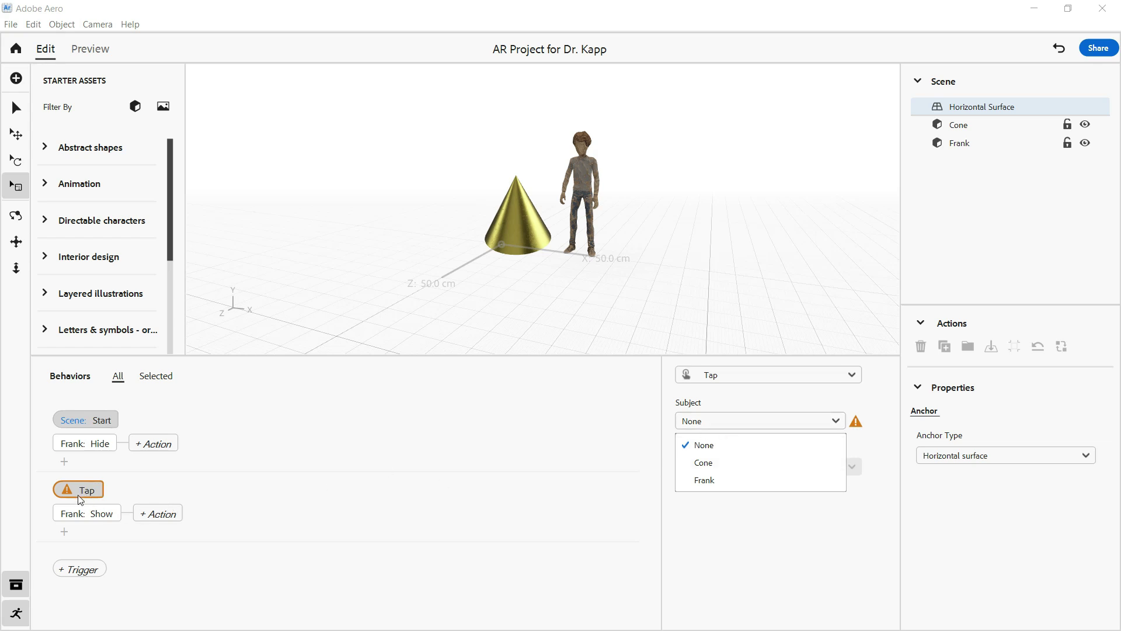
pyautogui.click(710, 463)
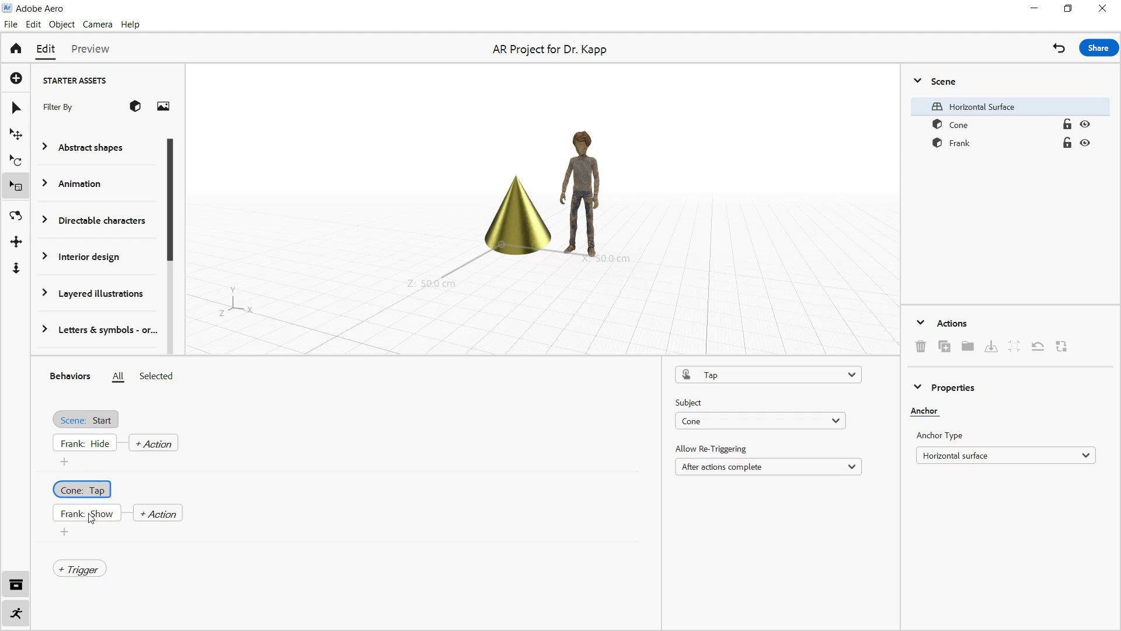
# Preview the scene and tap the cone to test the Show behavior, and close the Behavior Builder
pyautogui.click(91, 49)
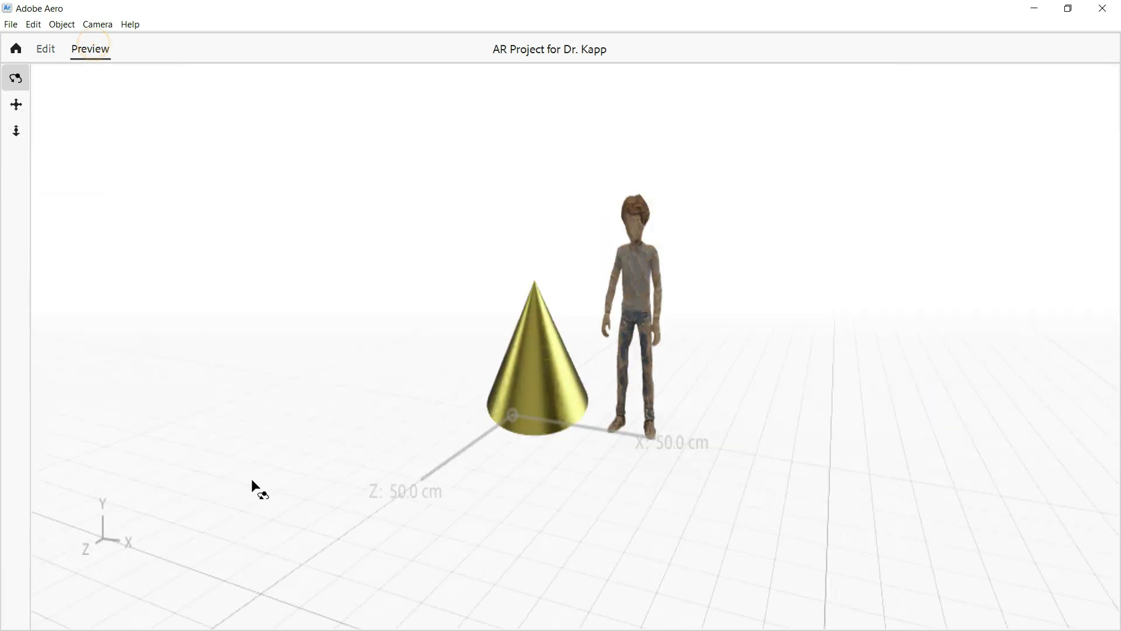
pyautogui.click(528, 389)
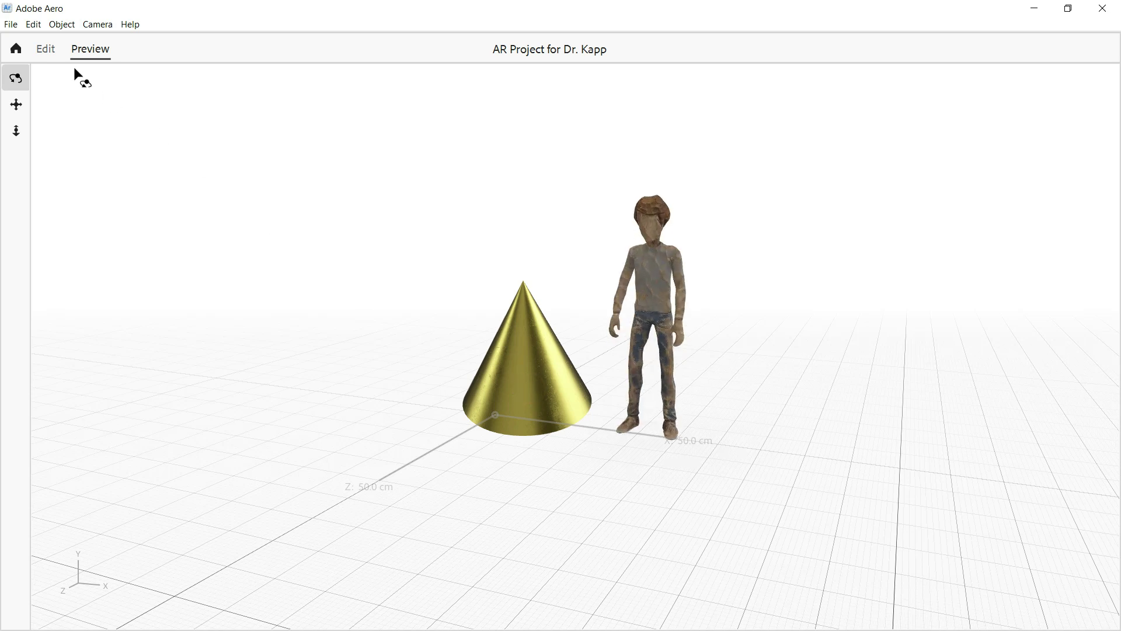
pyautogui.click(47, 50)
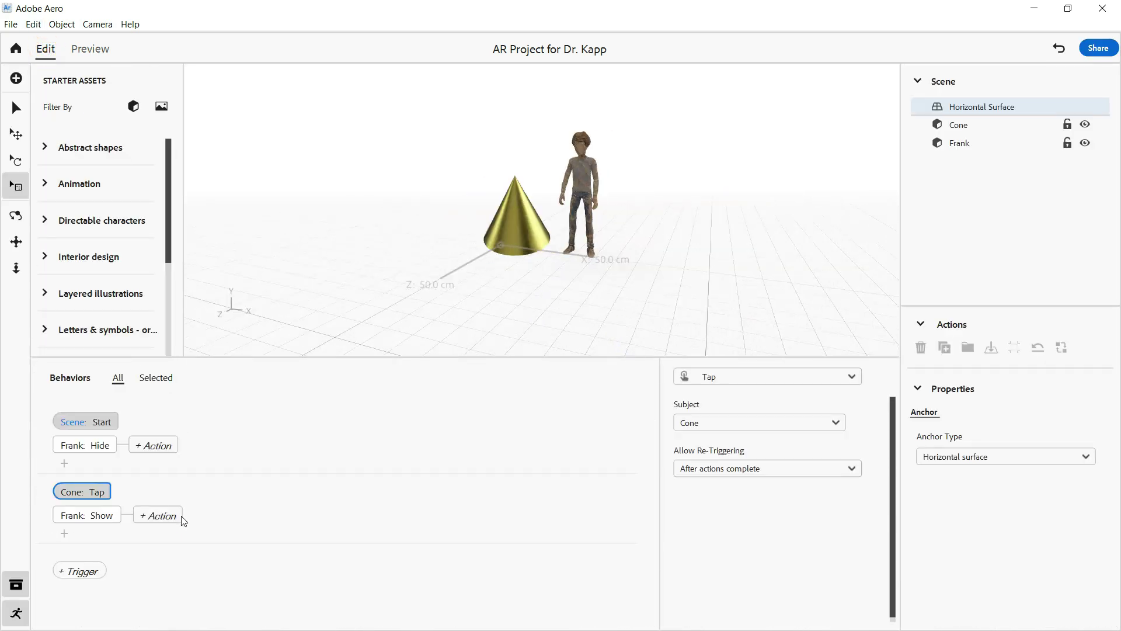
pyautogui.click(17, 613)
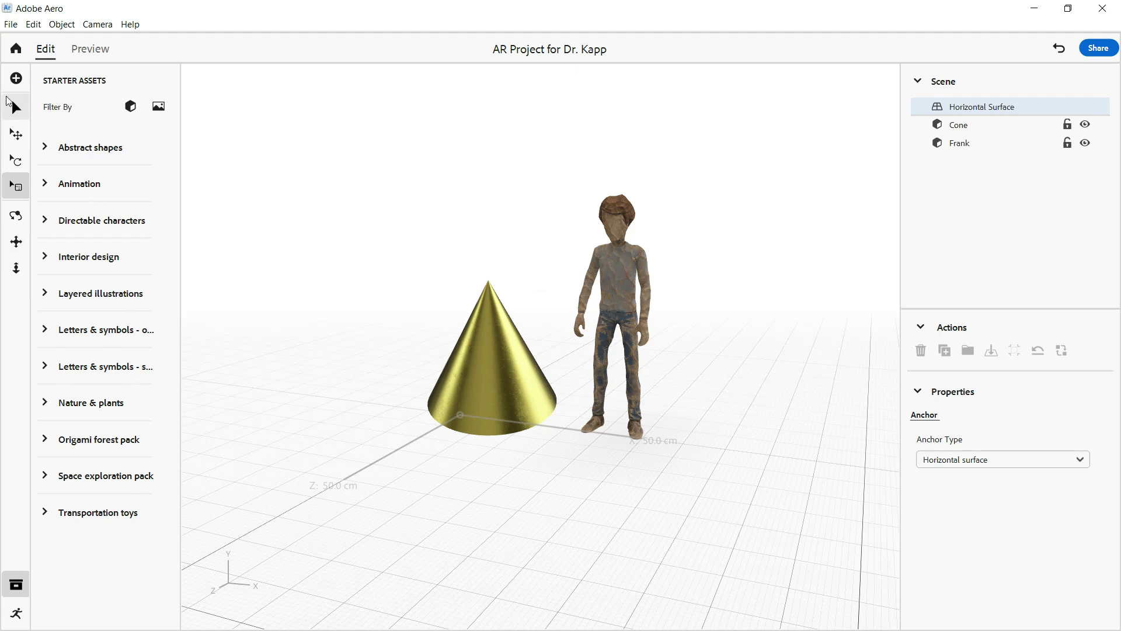
# Import the AI_Corporate_Disruption image from Pictures and scale it up uniformly to about 4, about 150.11 by 85.78 cm
pyautogui.click(17, 80)
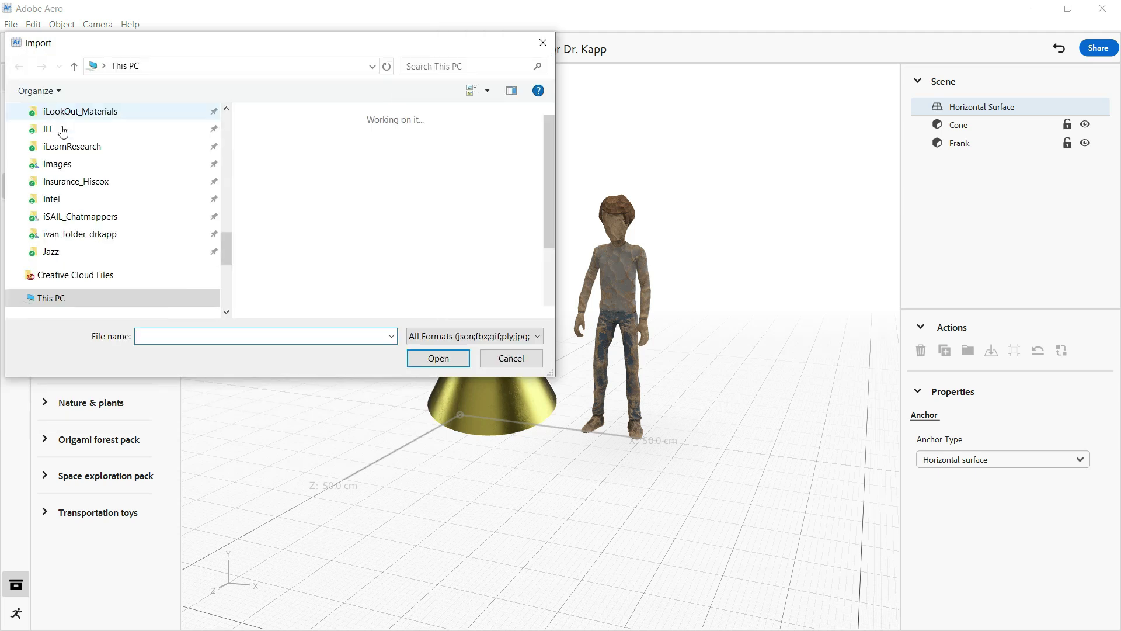
pyautogui.click(283, 162)
pyautogui.doubleClick(284, 167)
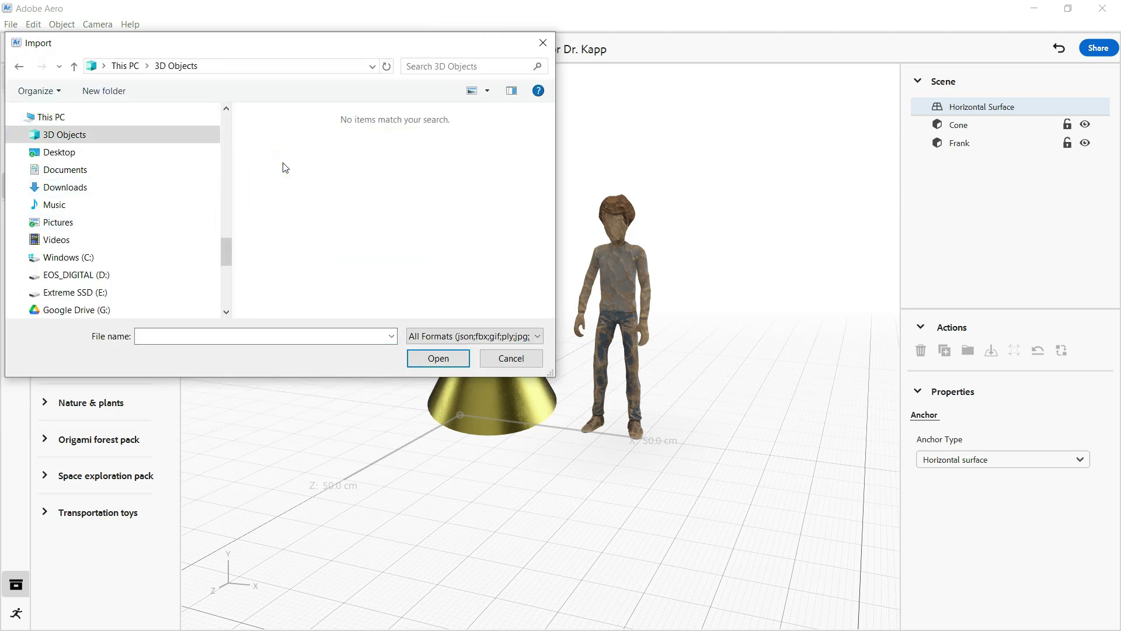
pyautogui.click(69, 227)
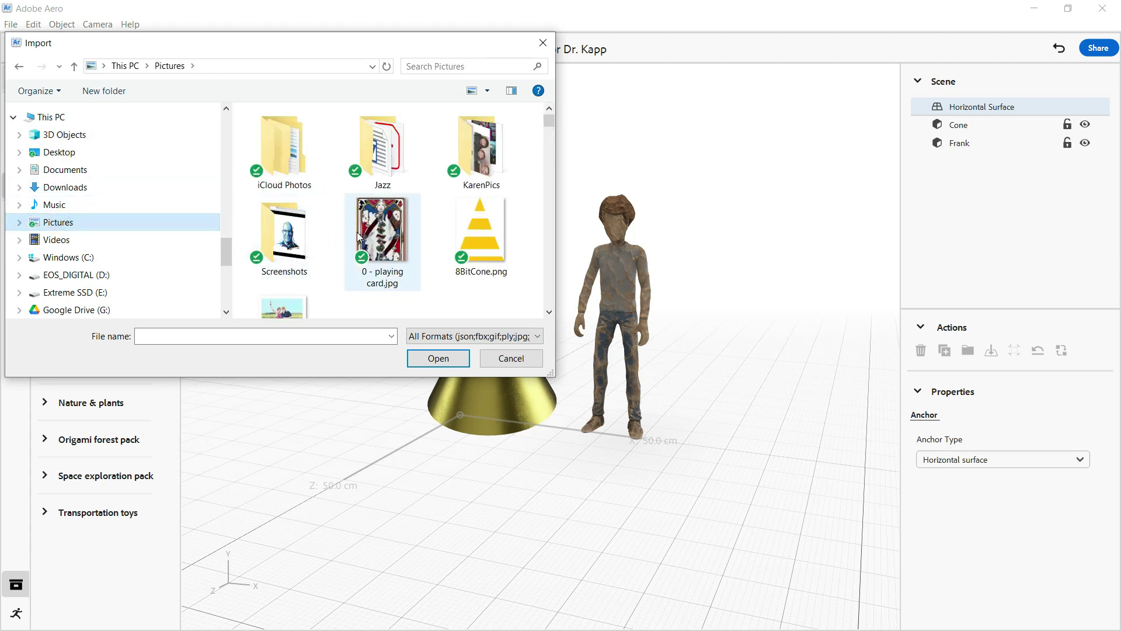
pyautogui.scroll(-3, 359, 237)
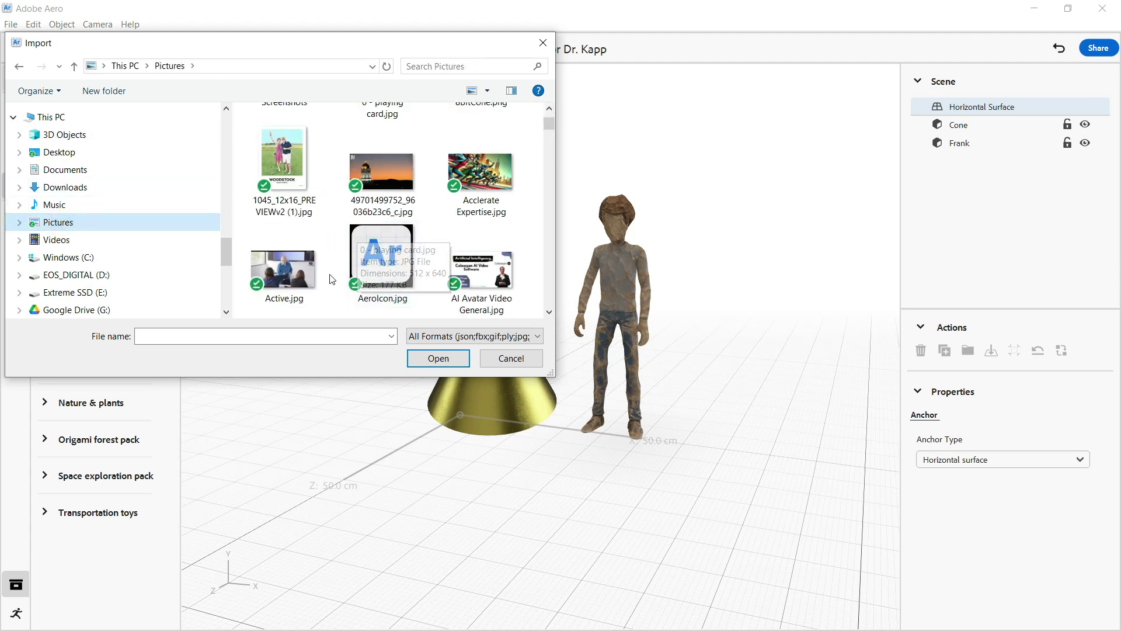
pyautogui.scroll(-2, 332, 277)
pyautogui.scroll(-2, 331, 277)
pyautogui.scroll(-2, 331, 277)
pyautogui.doubleClick(370, 176)
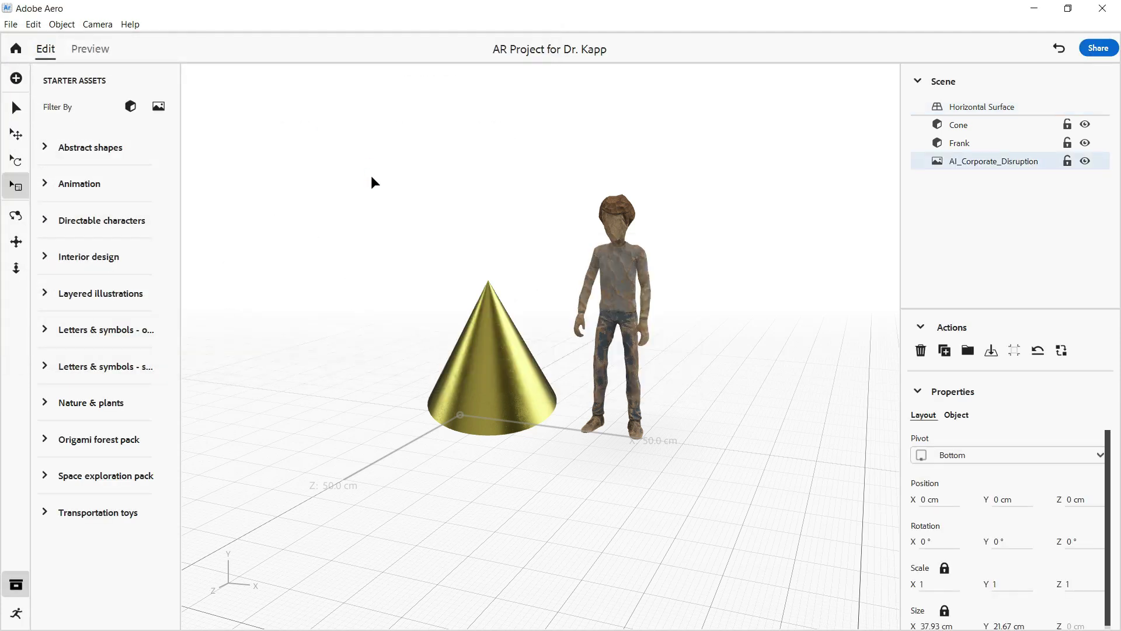
pyautogui.moveTo(437, 374); pyautogui.dragTo(208, 288)
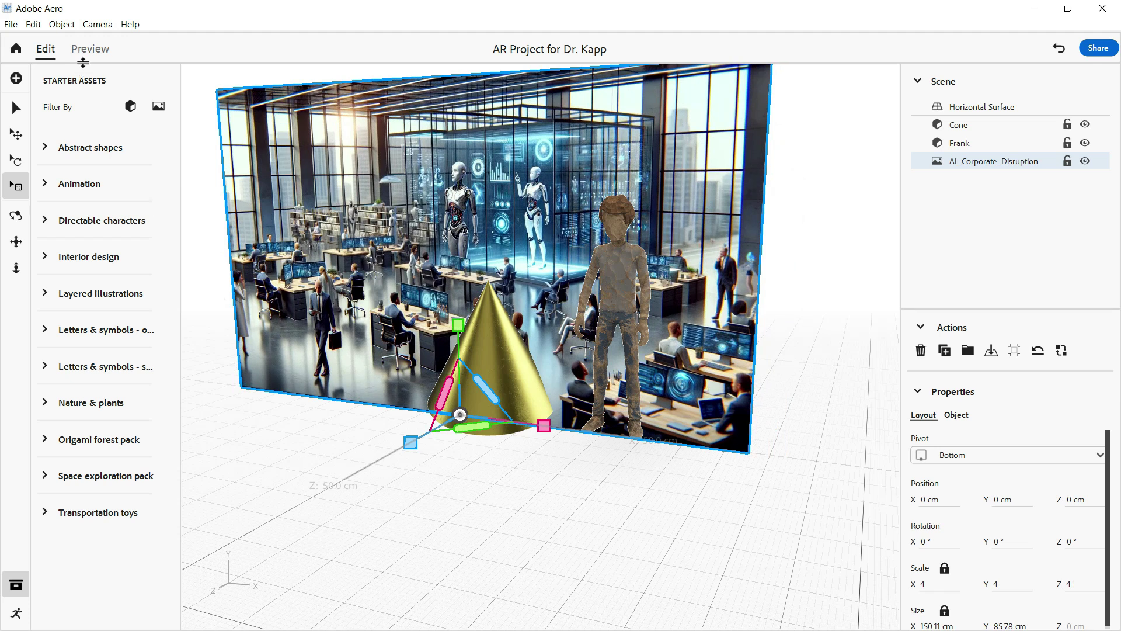
# Preview the scene with the imported backdrop image, tap the cone to test its behavior, and return to editing
pyautogui.click(90, 49)
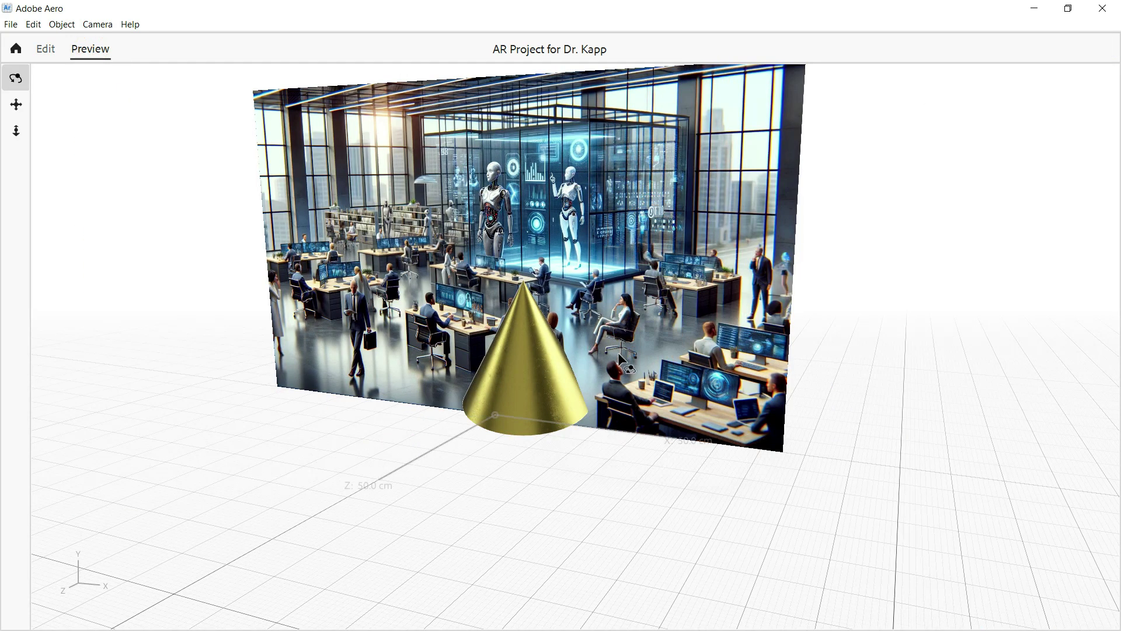
pyautogui.click(542, 366)
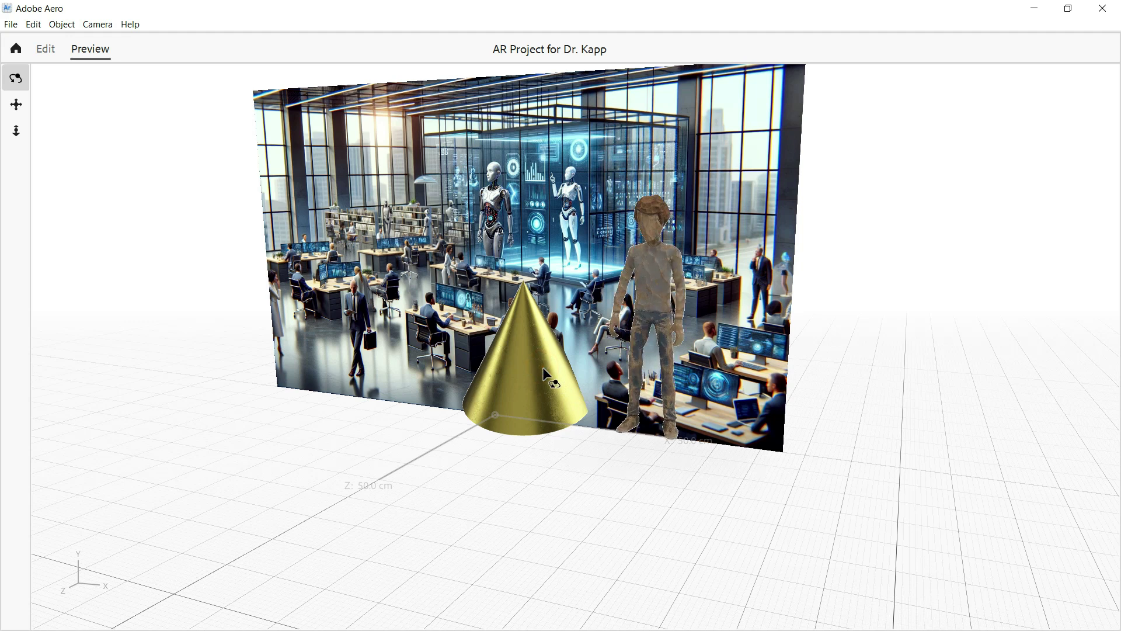
pyautogui.click(46, 51)
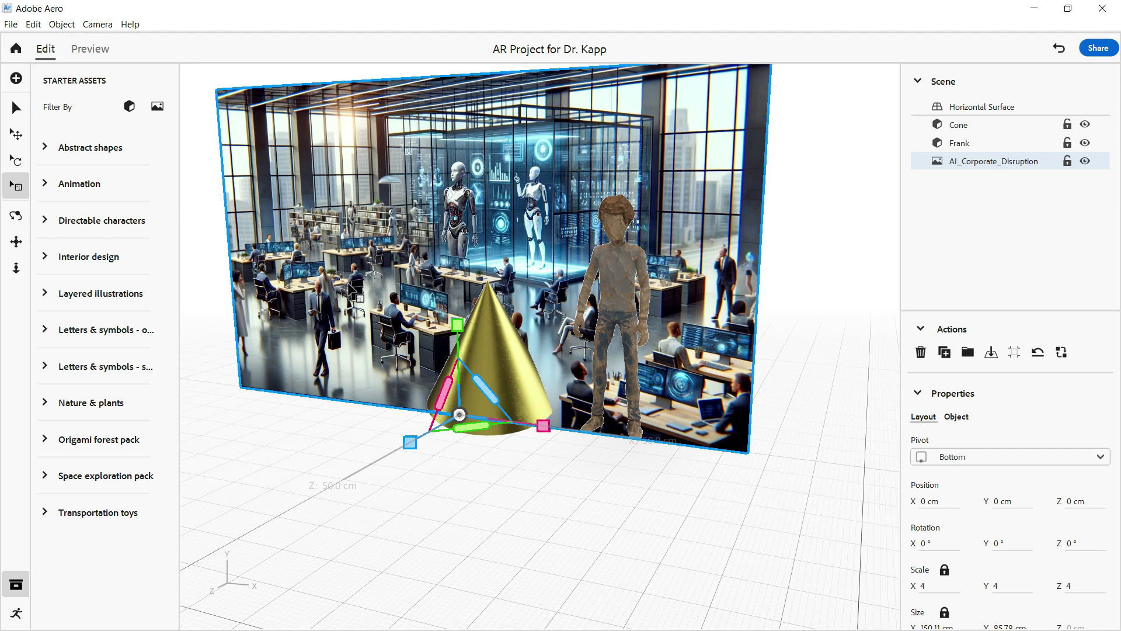
# Add a Bouquet of roses from the Nature & plants assets, scale it down uniformly to about 55 cm tall and move it forward along Z
pyautogui.click(48, 402)
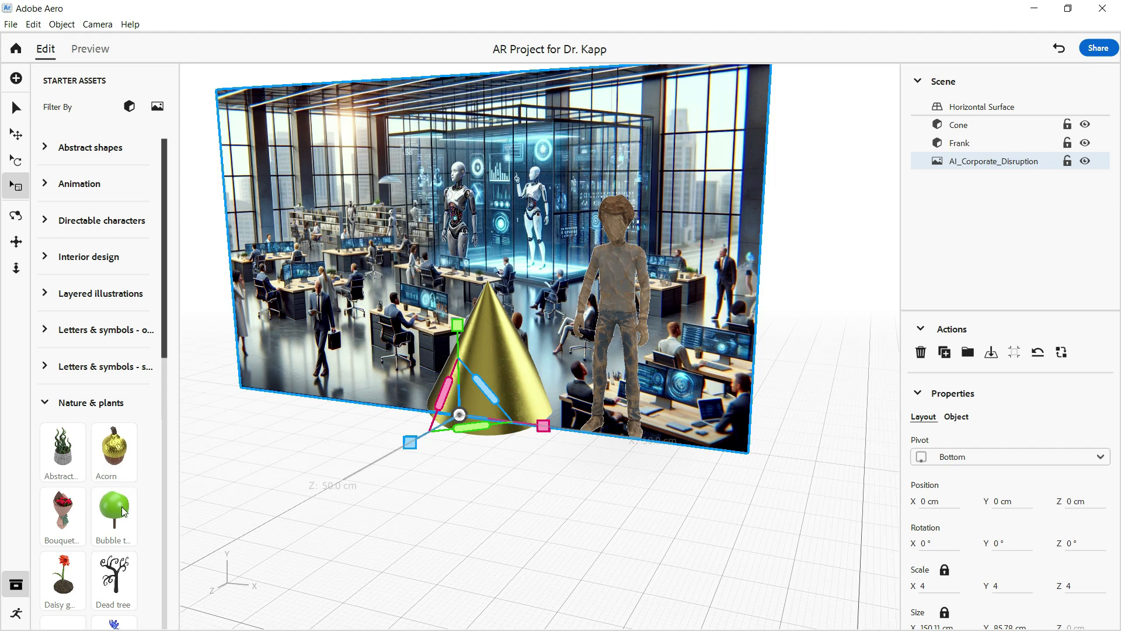
pyautogui.click(63, 530)
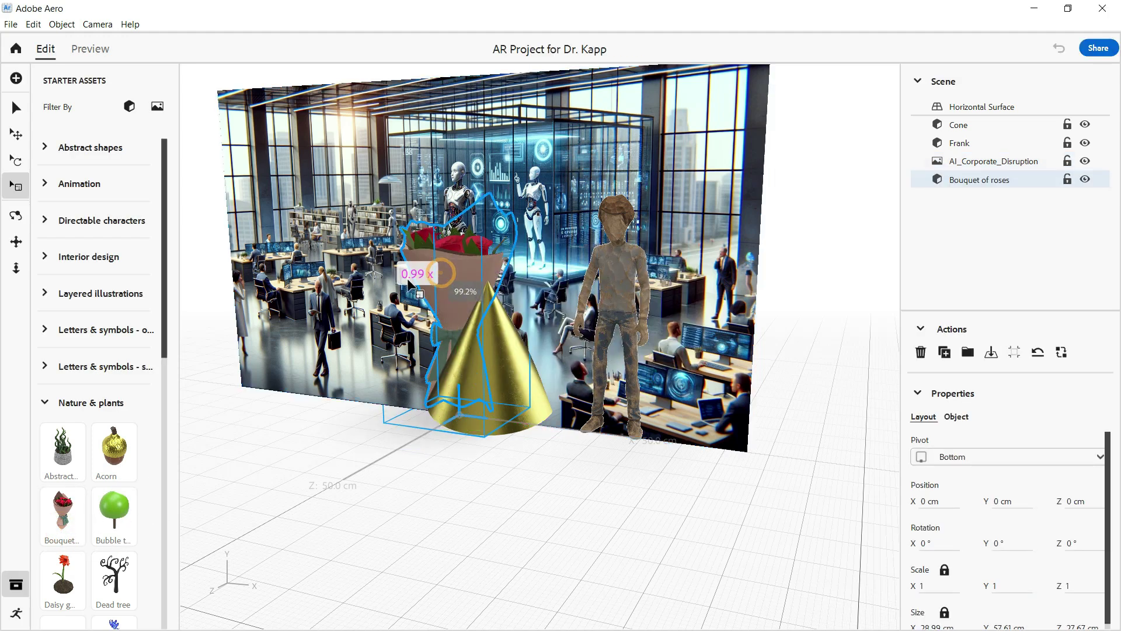
pyautogui.moveTo(409, 442)
pyautogui.mouseDown()
pyautogui.moveTo(343, 493)
pyautogui.moveTo(408, 446)
pyautogui.mouseUp()
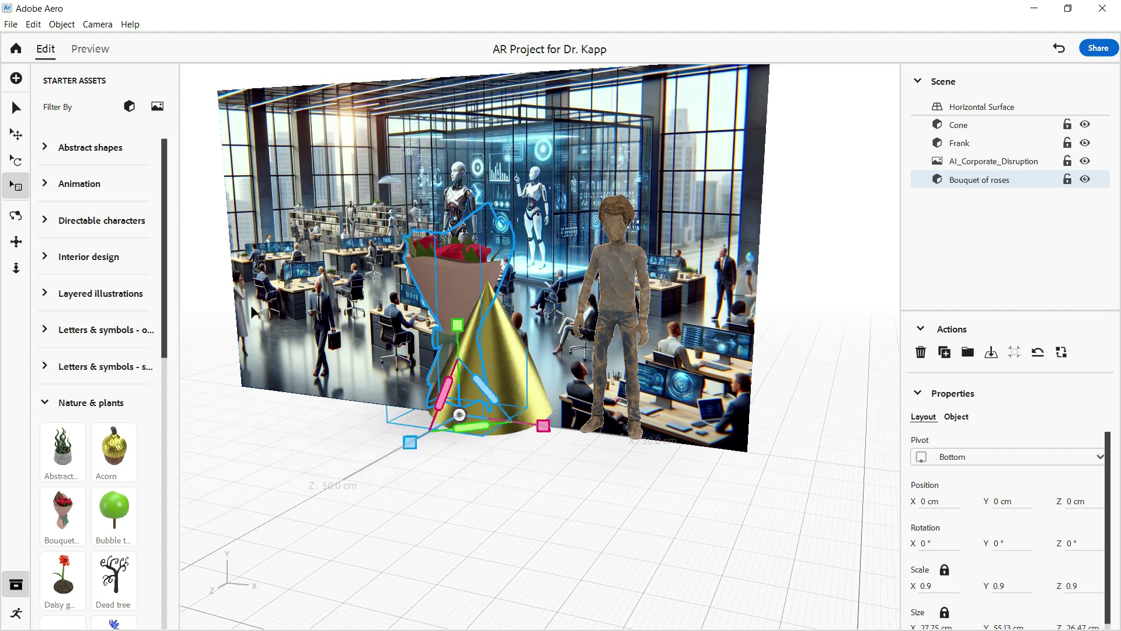
pyautogui.click(16, 134)
pyautogui.moveTo(413, 447); pyautogui.dragTo(214, 564)
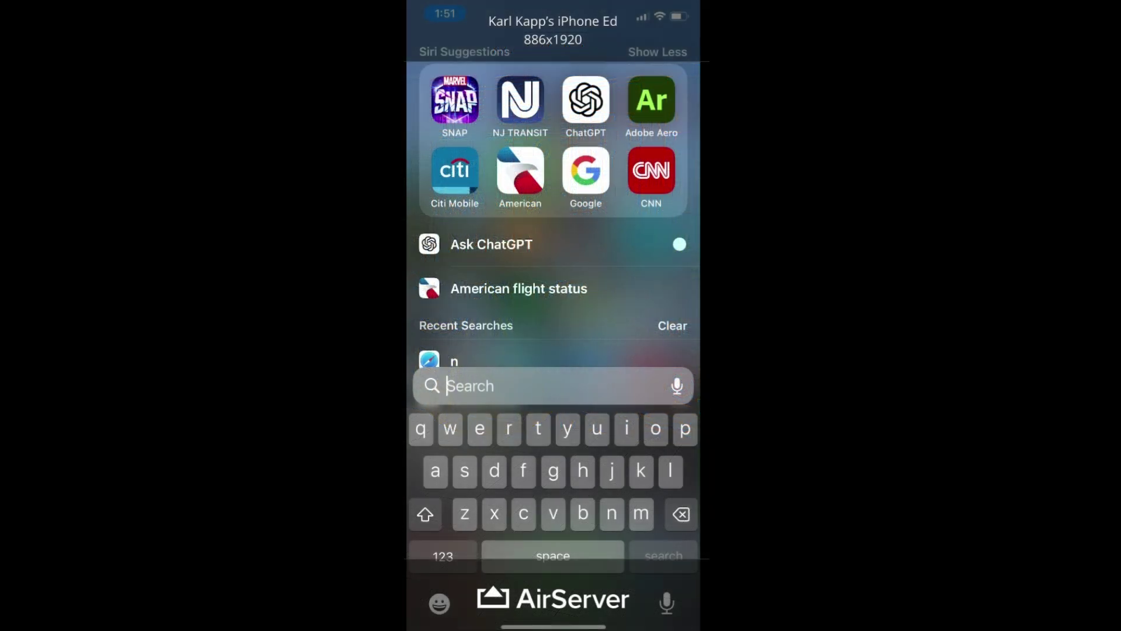
# Switch to the Adobe Aero app on the iPhone and open the most recent AR project from the home screen
pyautogui.click(652, 99)
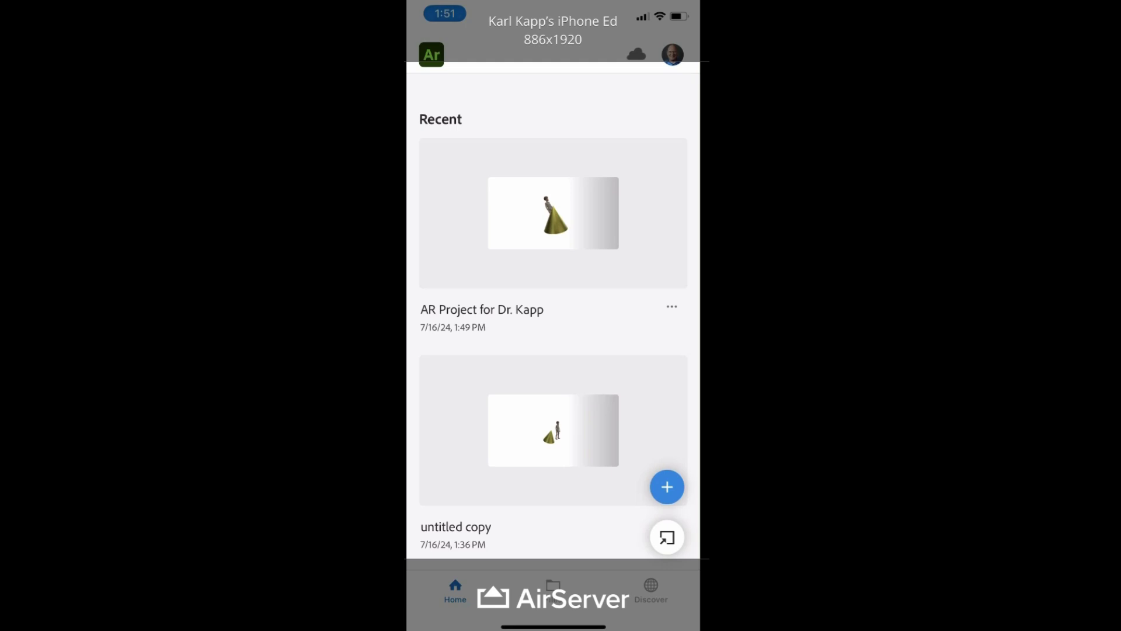
pyautogui.click(672, 306)
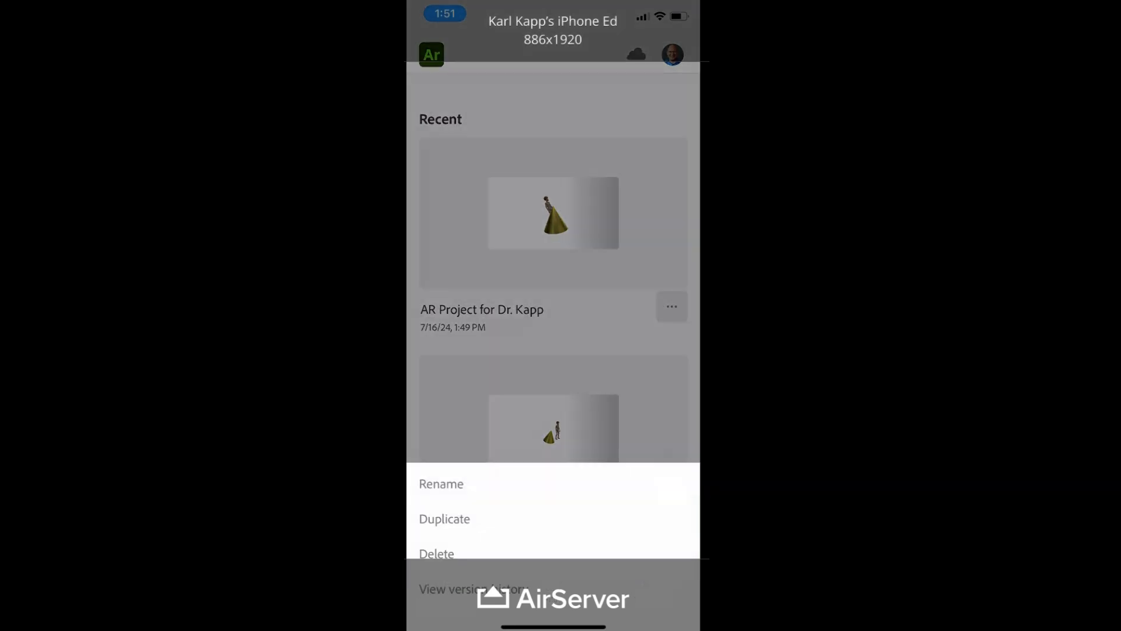
pyautogui.click(553, 213)
pyautogui.click(553, 213)
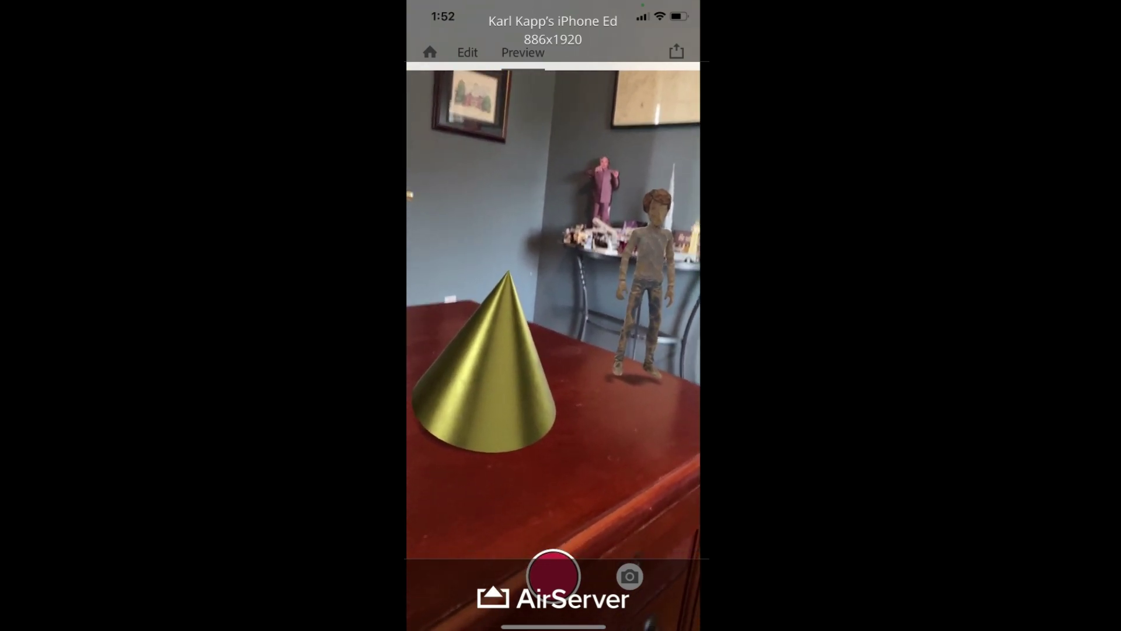
# Start recording the AR preview on the phone, allowing capture of both screen and microphone
pyautogui.click(553, 576)
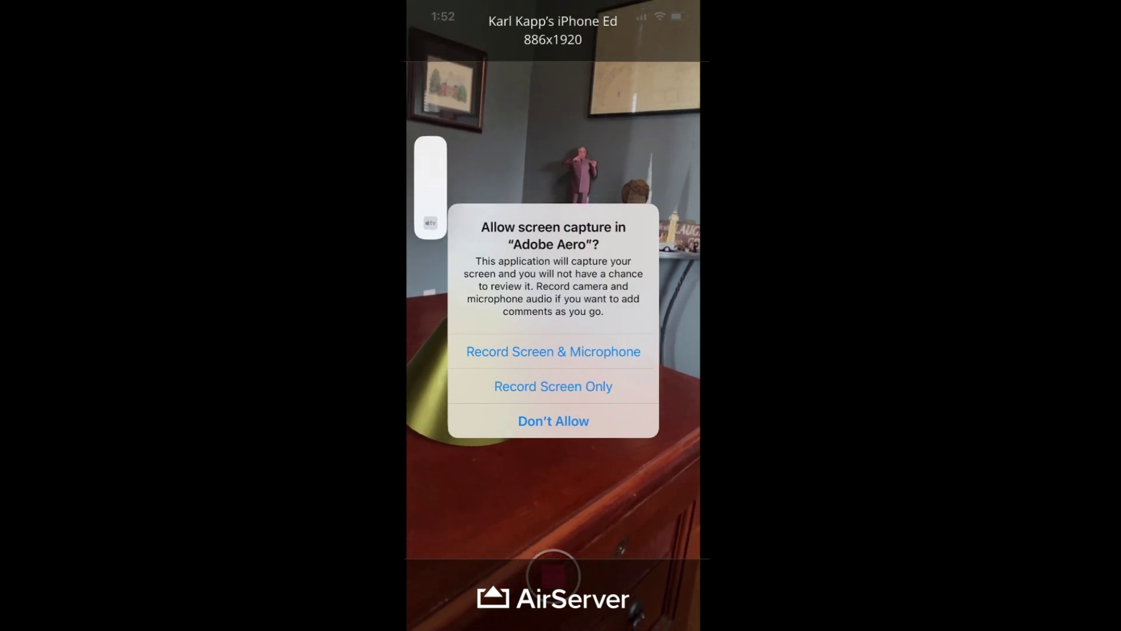
pyautogui.click(553, 351)
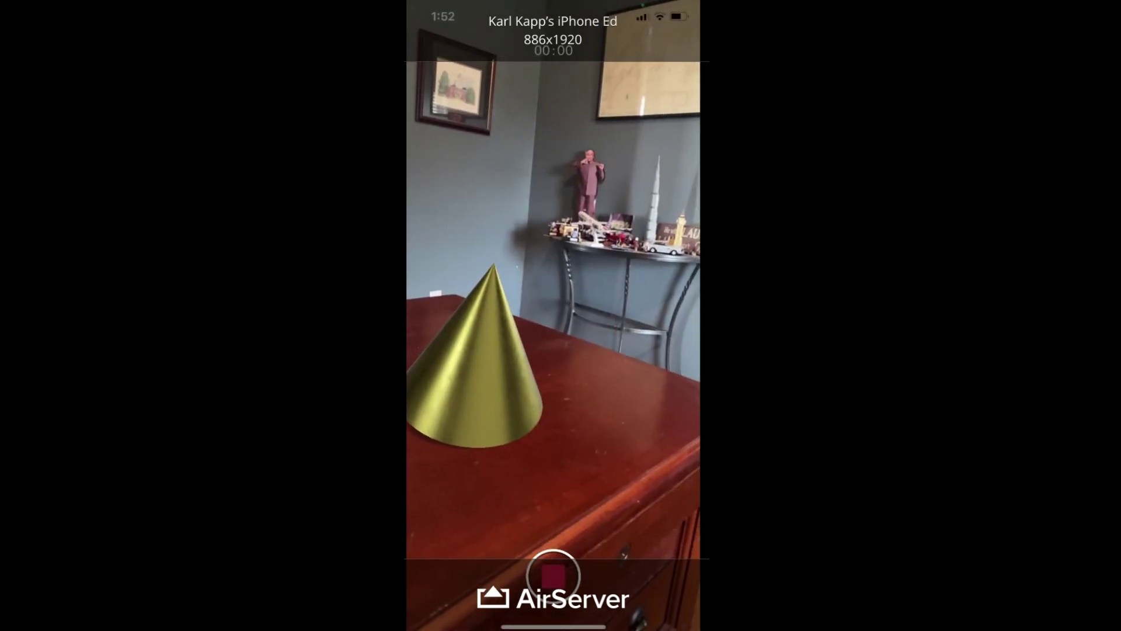